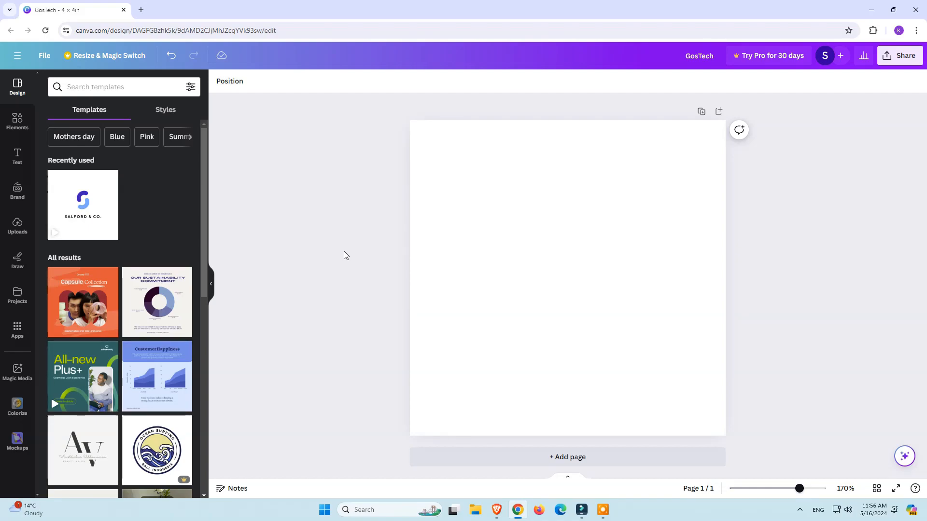
Step: Check the audio section of the uploaded files, and open the full audio collection in the elements library
click(13, 231)
click(169, 156)
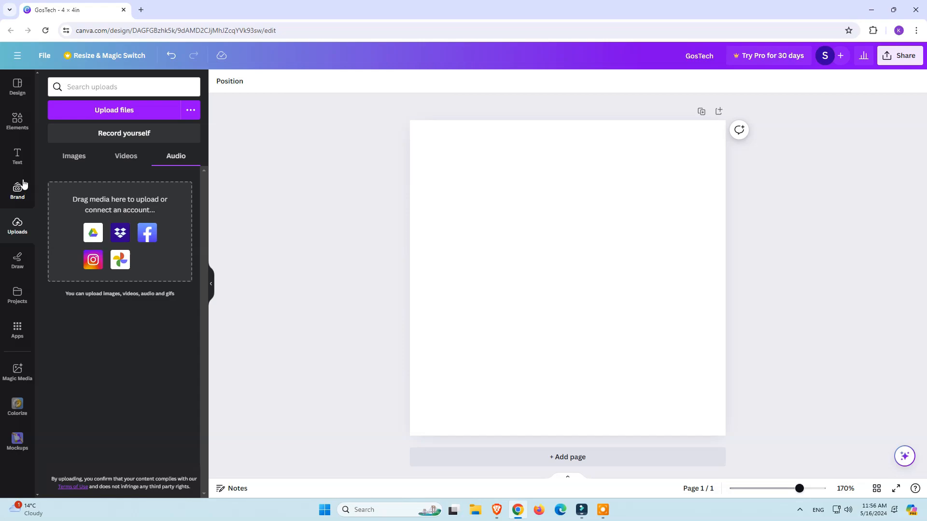
click(16, 116)
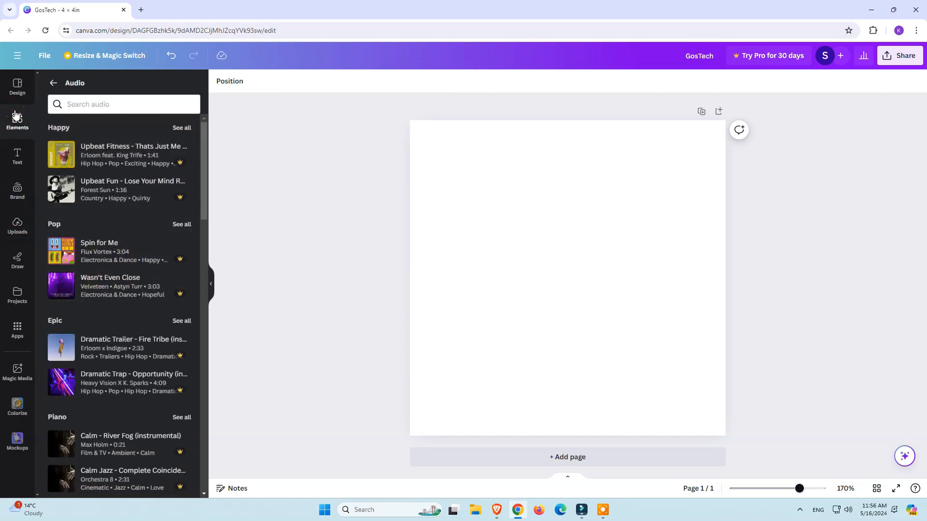
click(52, 84)
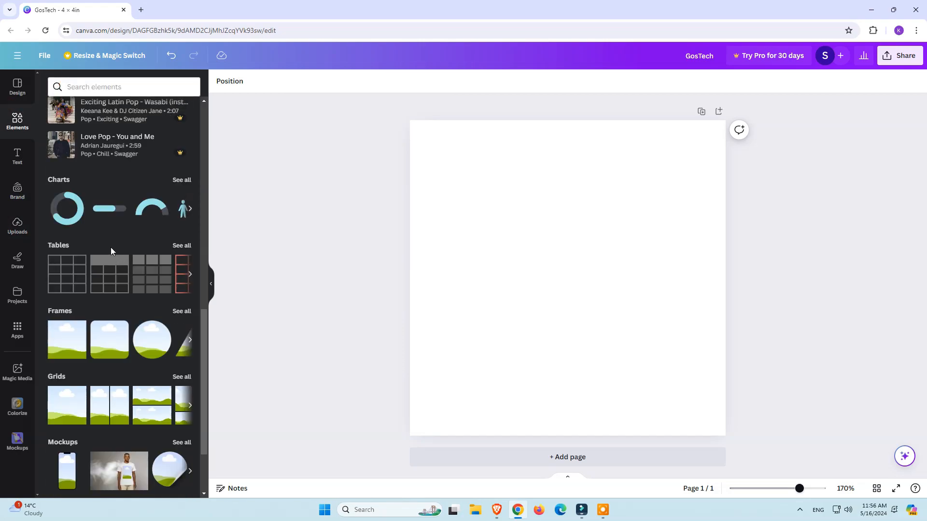
scroll(111, 248, up, 4)
scroll(72, 229, up, 8)
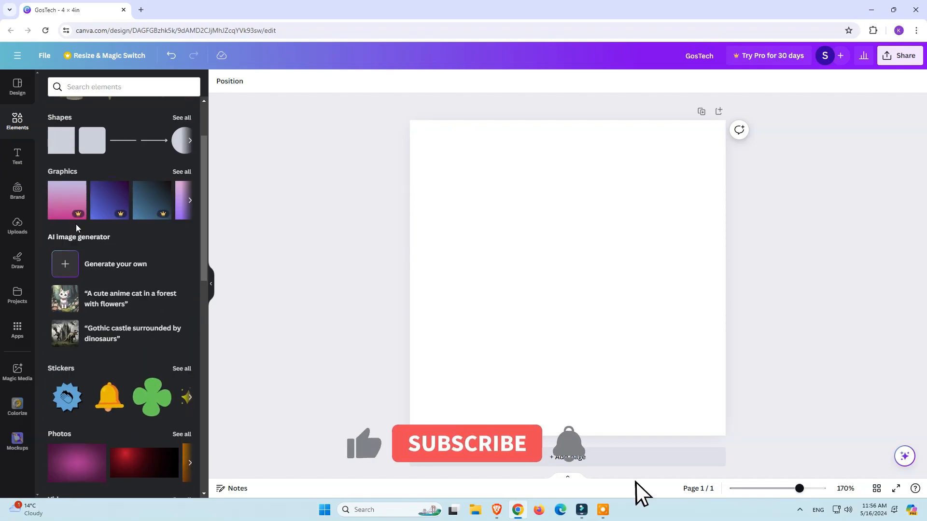
scroll(76, 224, down, 9)
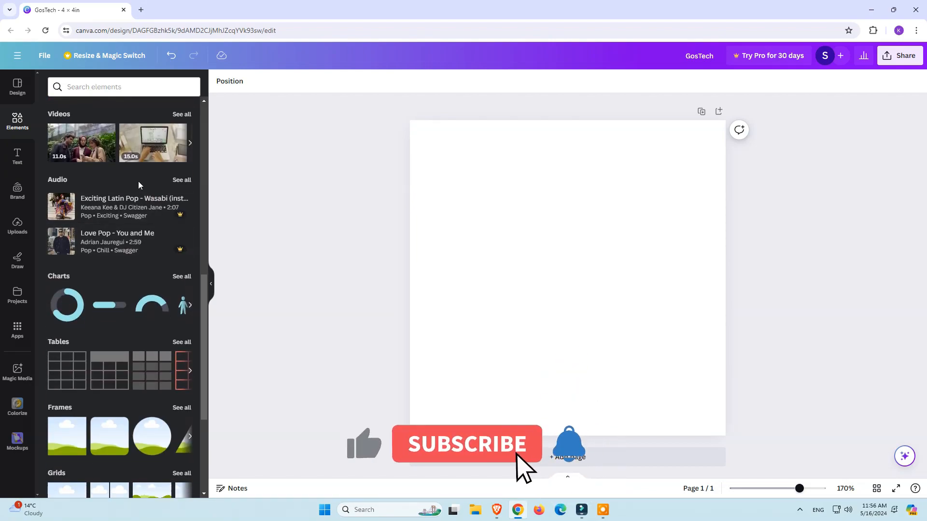
click(180, 182)
Step: Look through the audio genres and examine the full list of tracks in the Happy category
scroll(120, 192, down, 3)
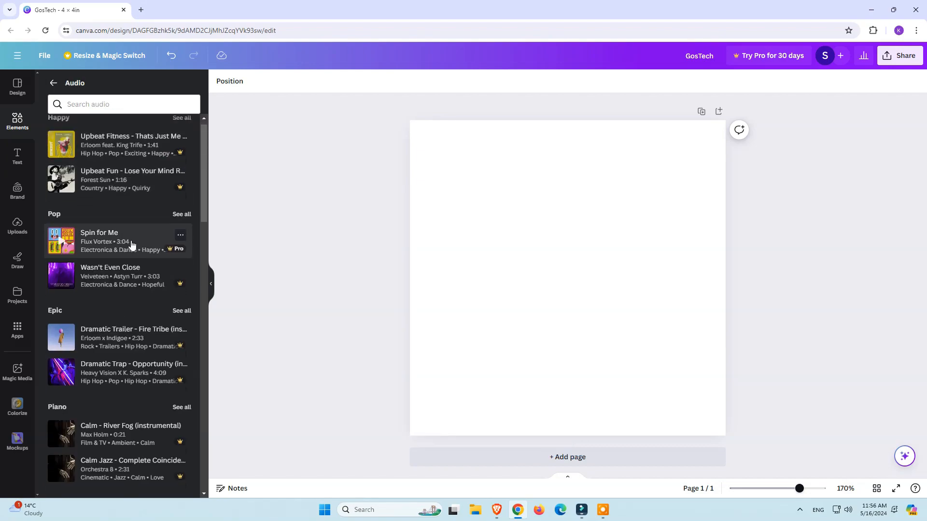
scroll(124, 191, down, 5)
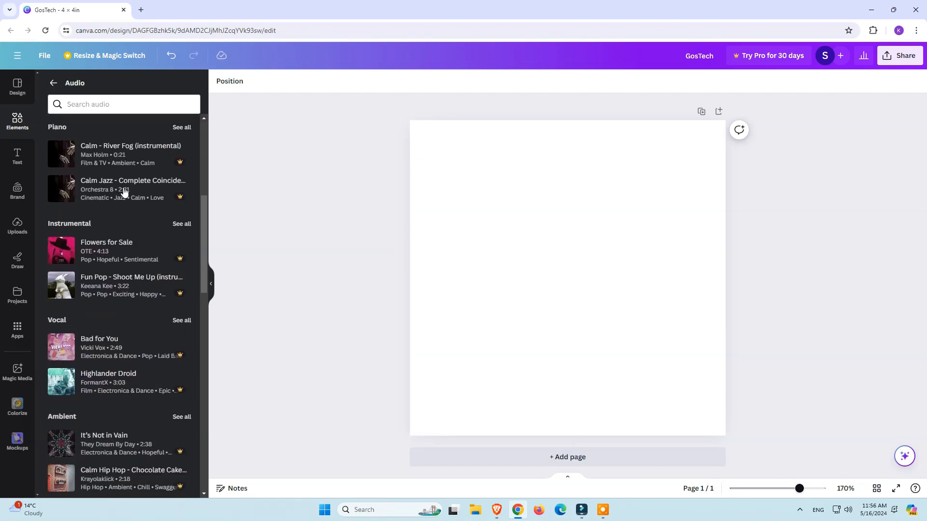
scroll(124, 191, up, 8)
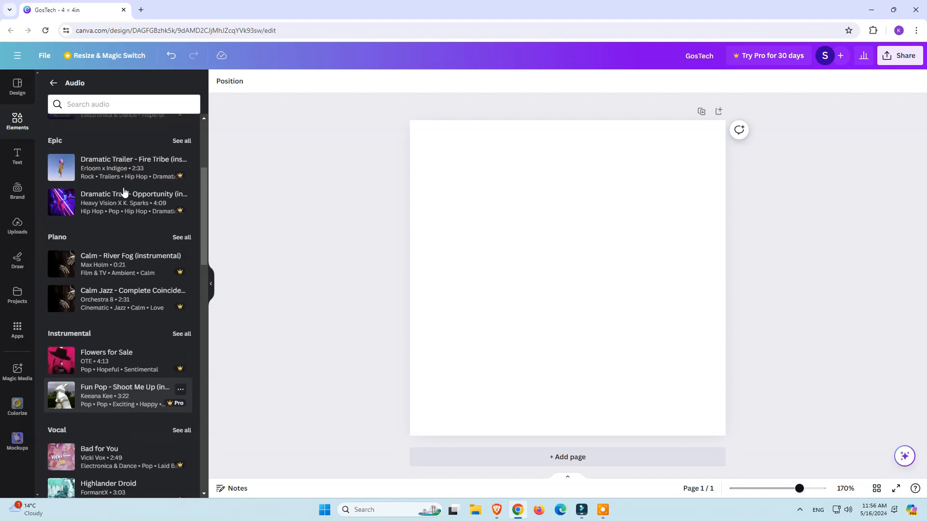
click(181, 128)
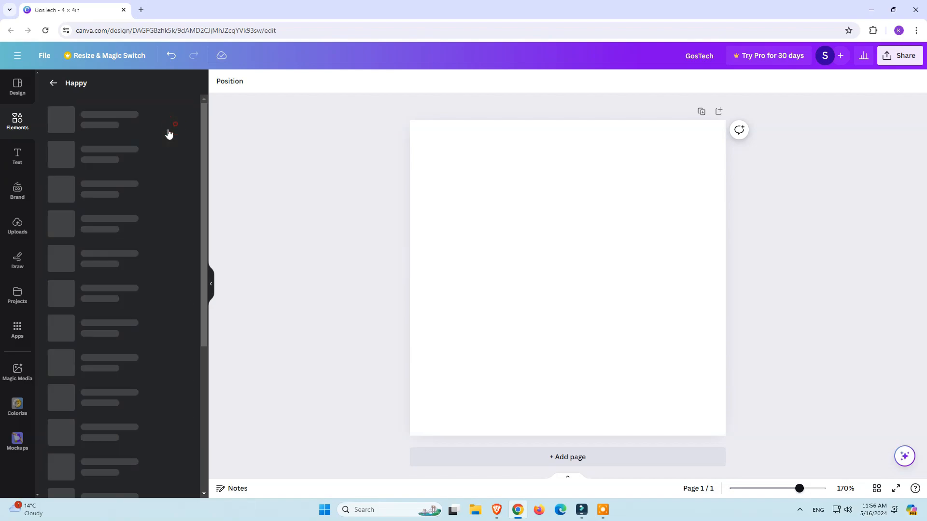
scroll(146, 173, down, 1)
scroll(146, 172, down, 4)
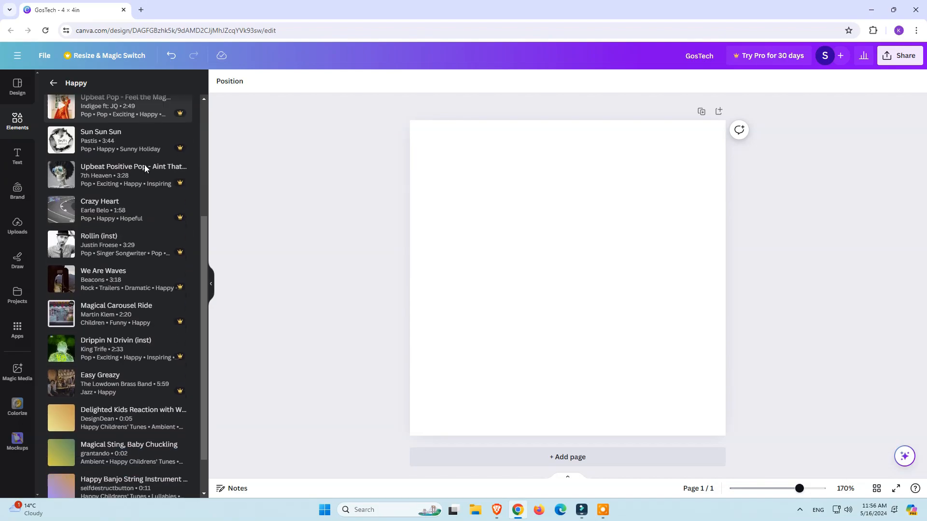
scroll(150, 338, down, 5)
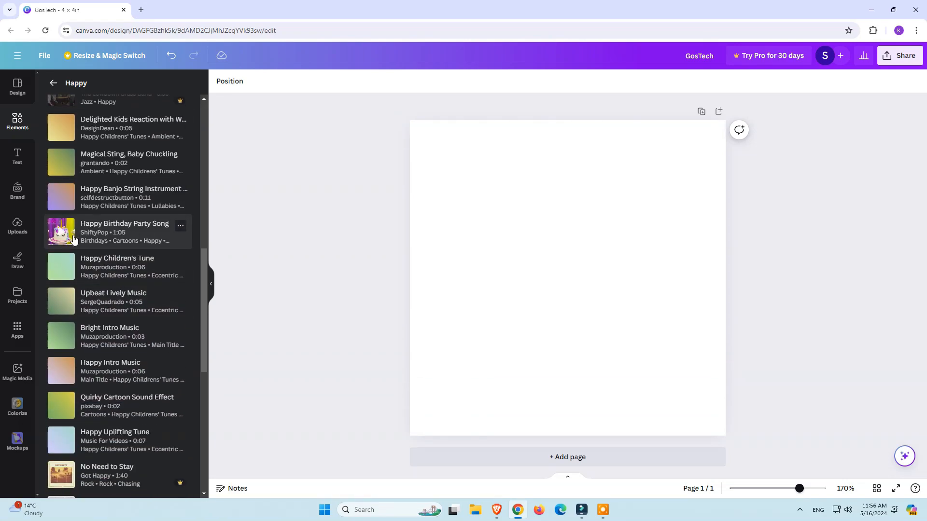
scroll(125, 253, down, 3)
scroll(97, 212, up, 1)
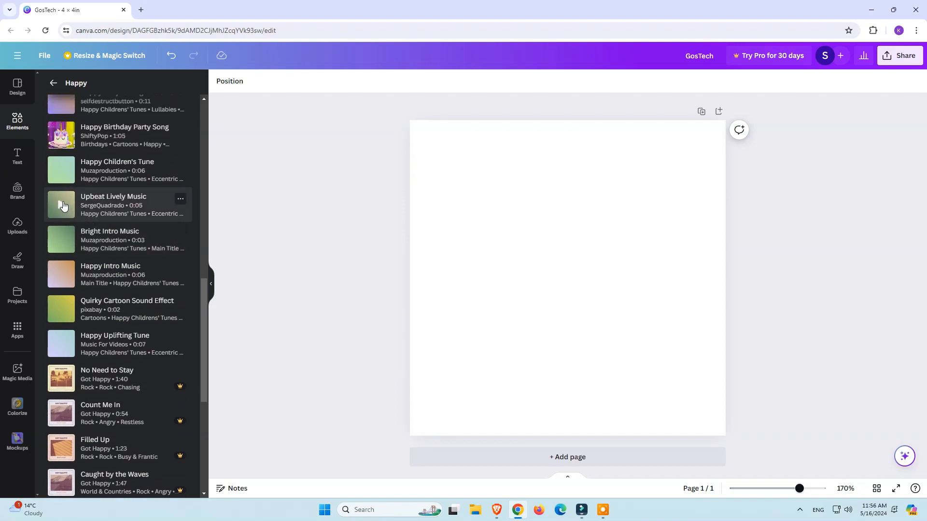
scroll(103, 247, down, 4)
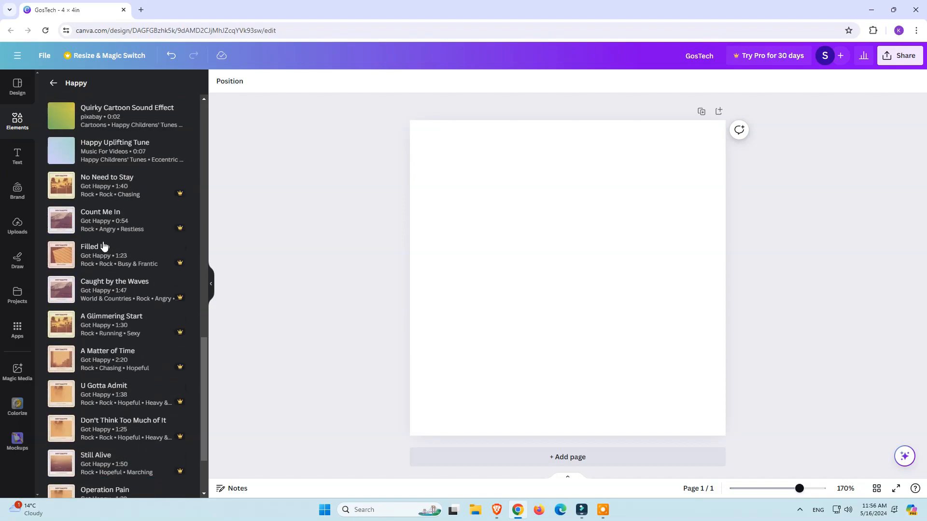
scroll(103, 245, down, 4)
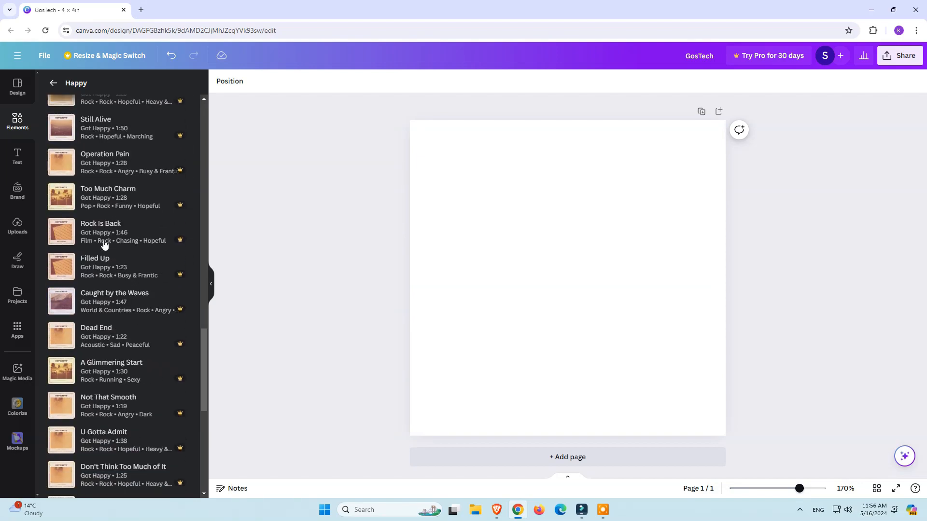
scroll(104, 246, down, 10)
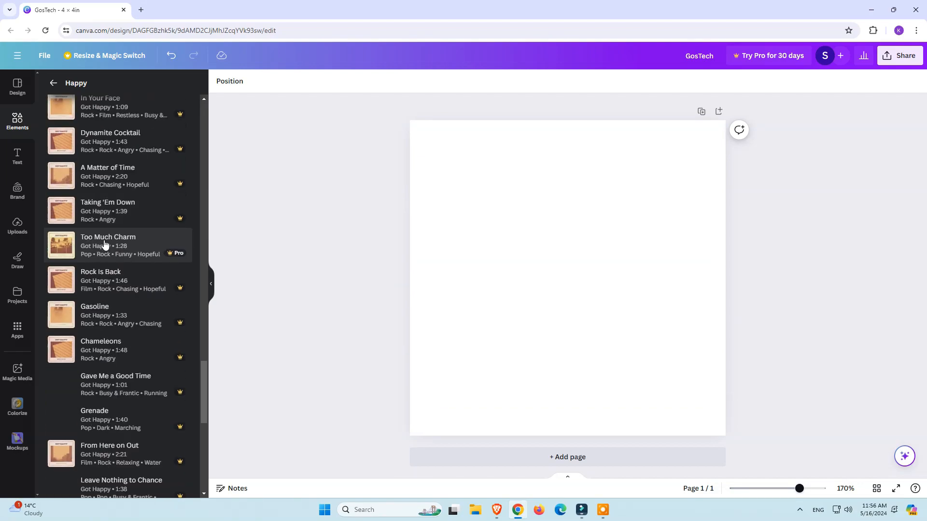
scroll(109, 239, down, 5)
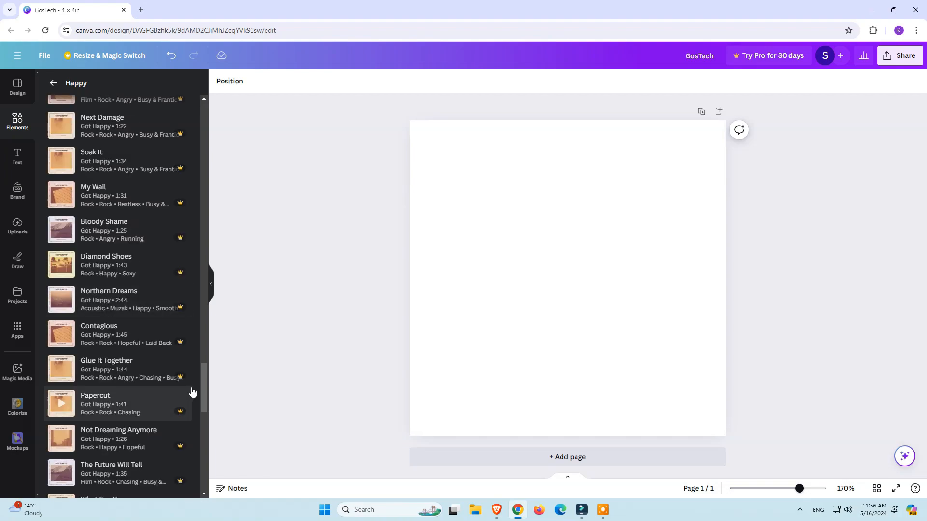
drag(204, 391, 170, 120)
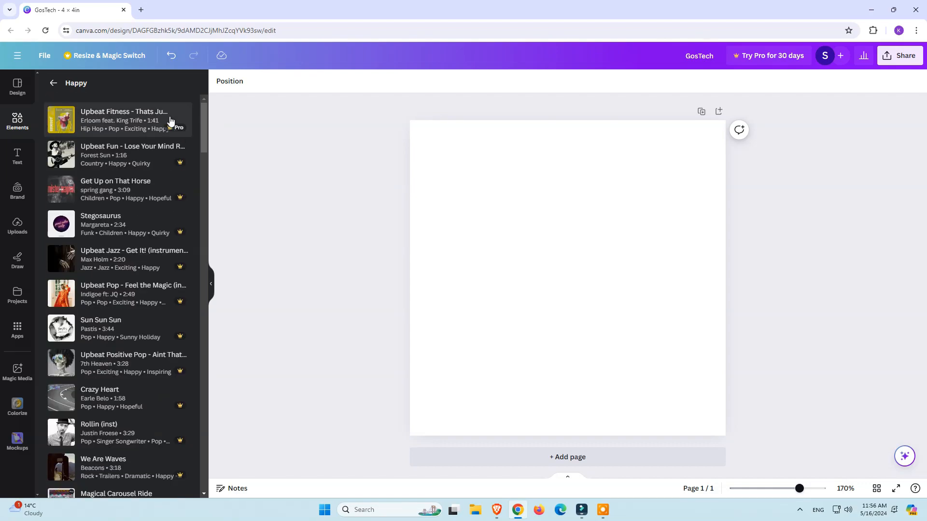
Step: Open the full Pop audio category, find Happy Birthday Party Song and play its preview
click(52, 83)
click(180, 224)
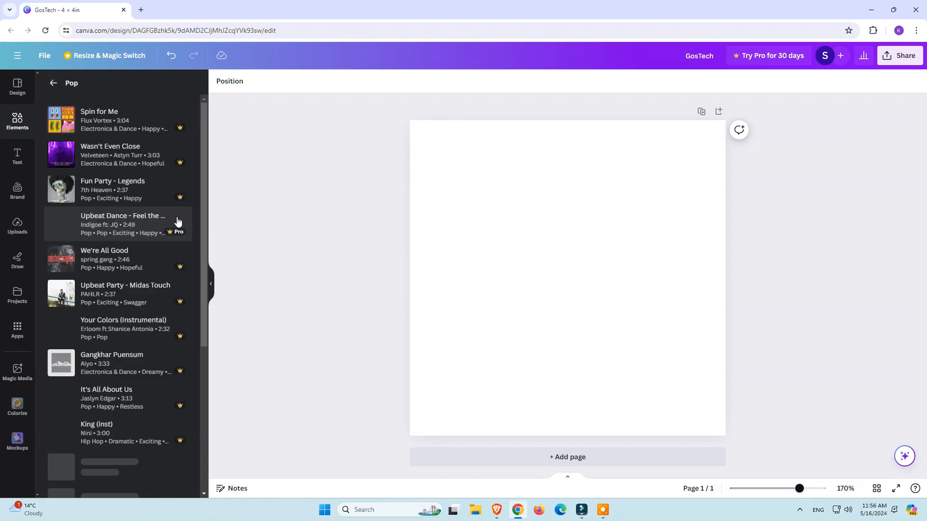
drag(203, 120, 204, 294)
drag(204, 253, 201, 376)
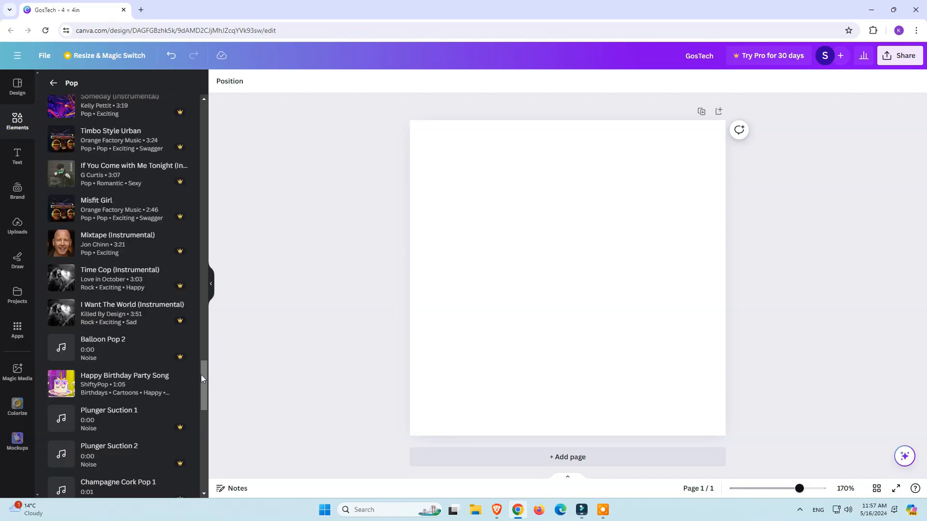
scroll(118, 356, down, 10)
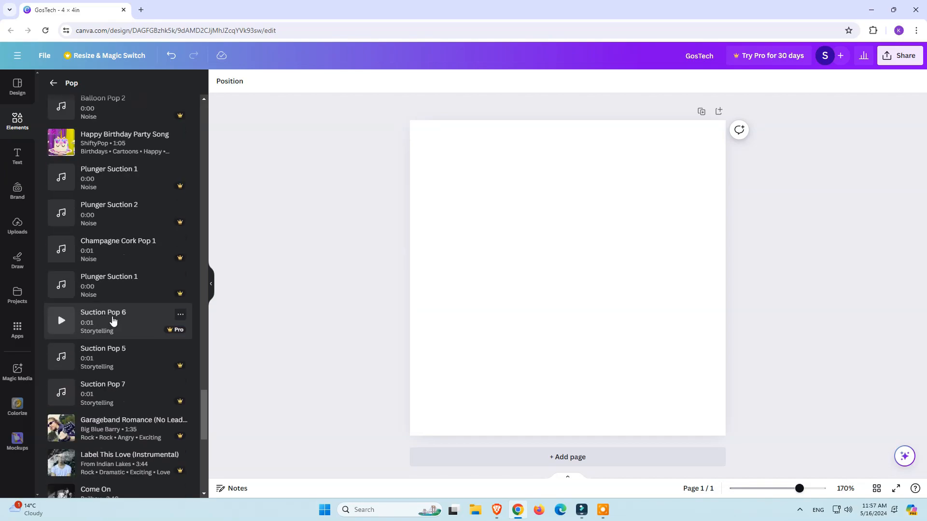
scroll(112, 309, up, 7)
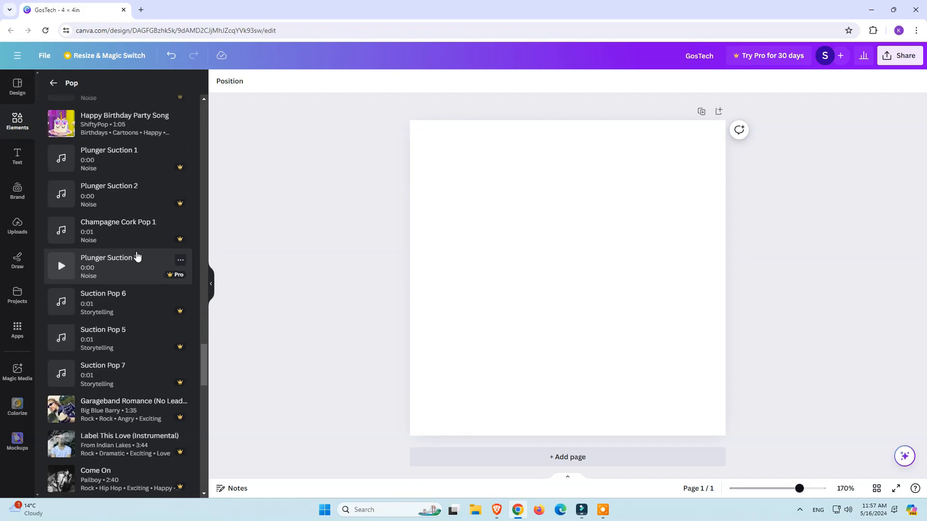
click(64, 273)
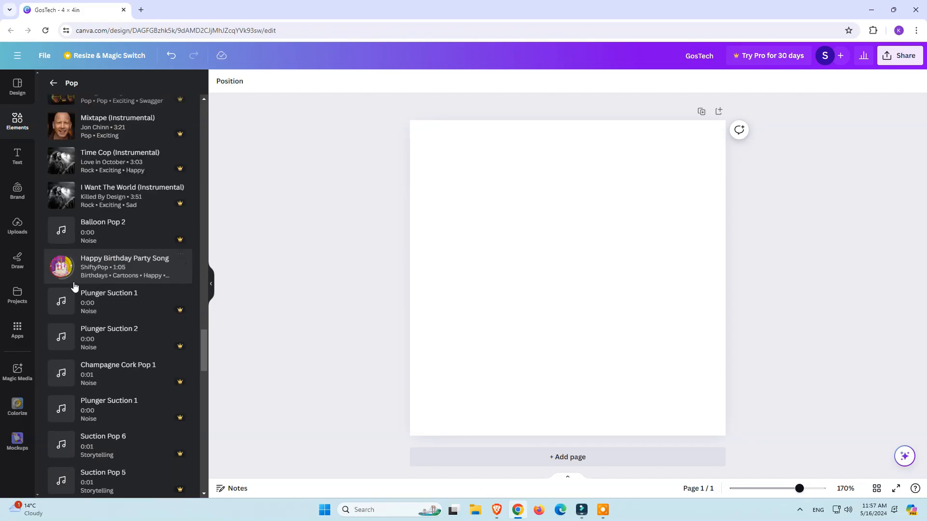
Step: Add Happy Birthday Party Song to the blank page as its audio track and stop the song's preview
click(98, 269)
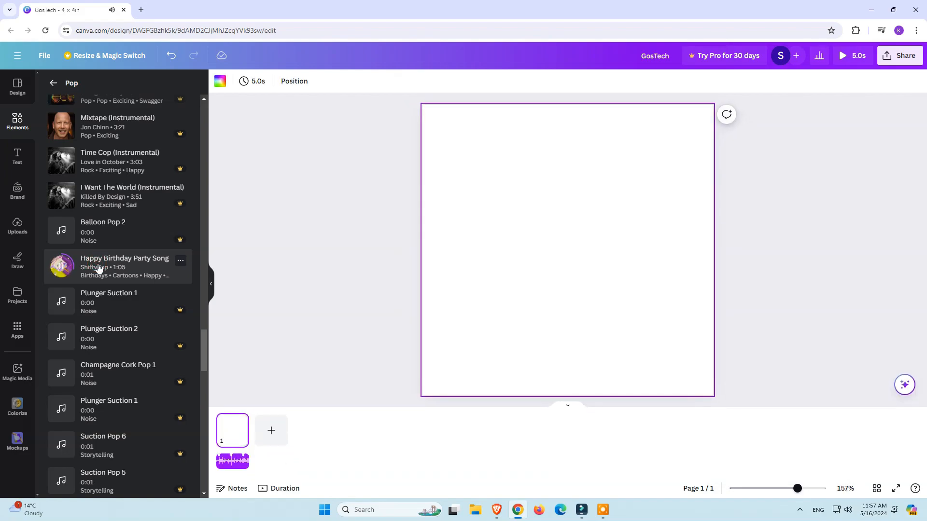
key(ctrl+z)
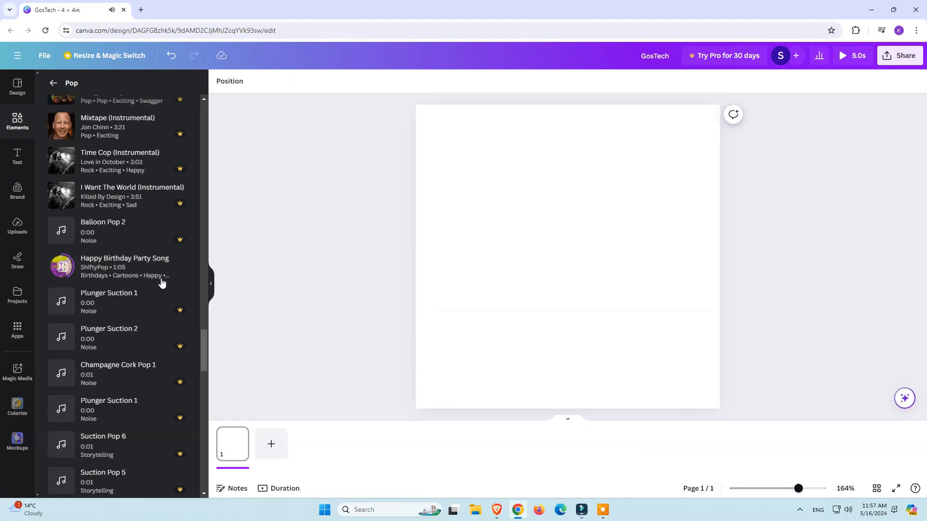
click(62, 272)
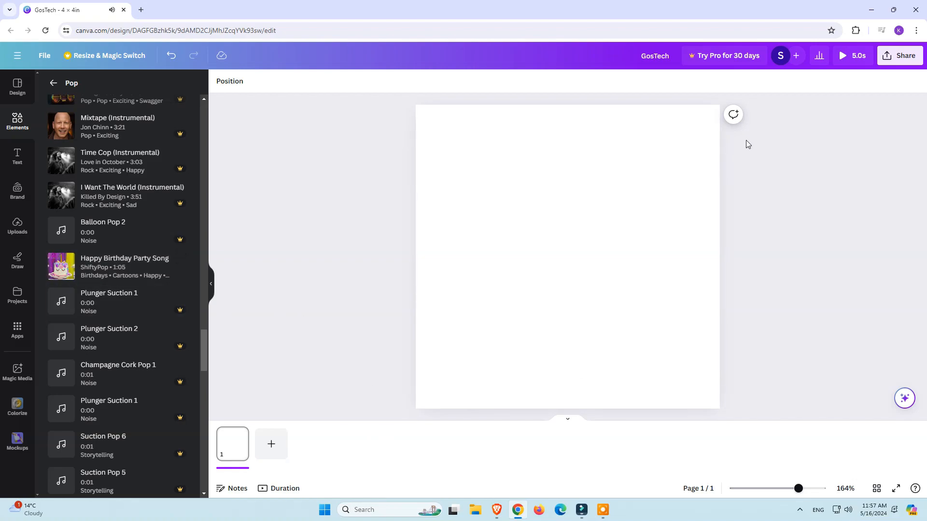
Step: Play the design's preview, switch it to full screen and back, and close it
click(839, 57)
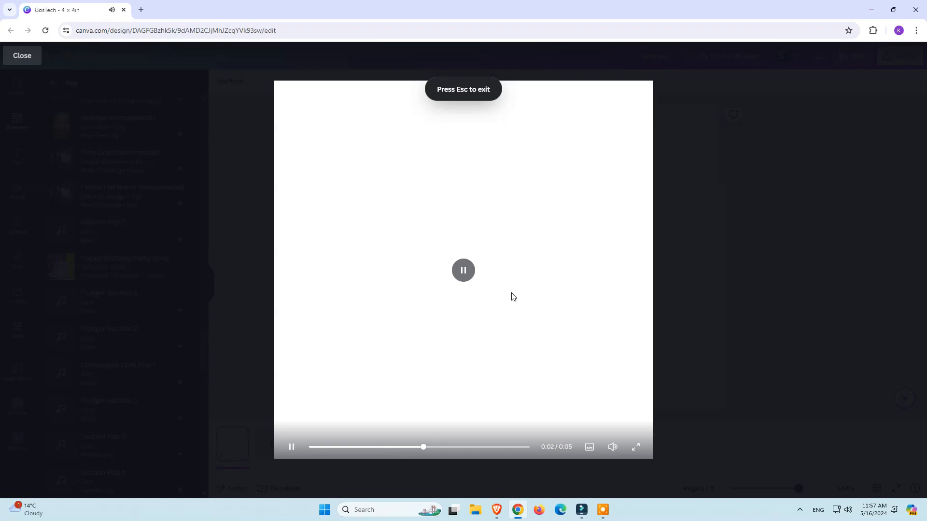
click(636, 447)
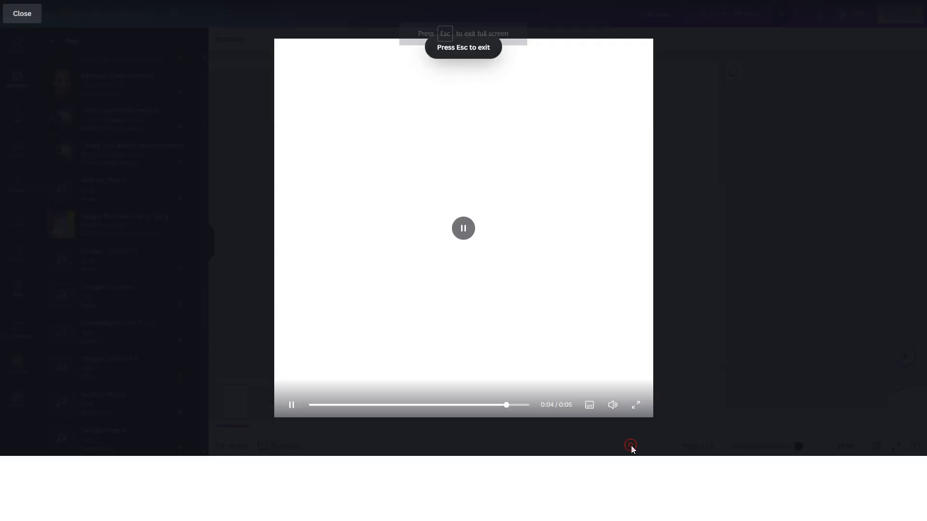
click(909, 508)
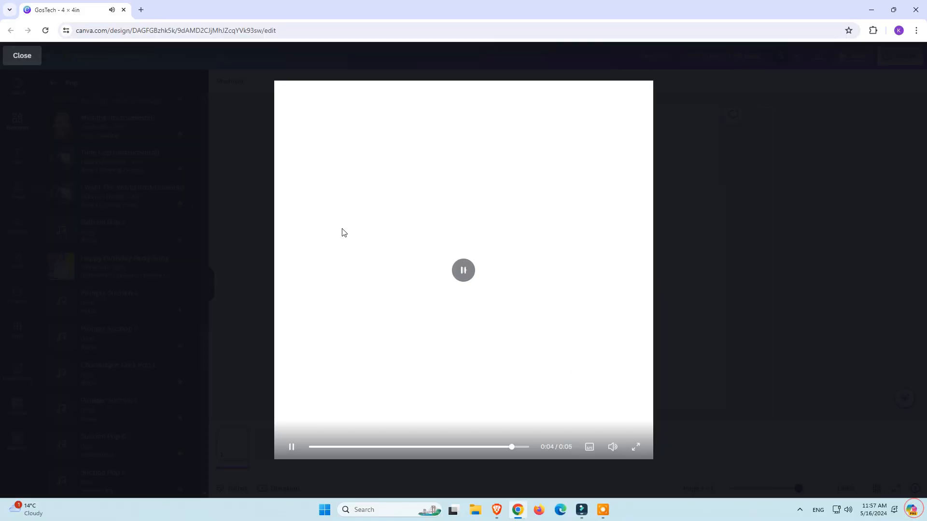
click(10, 61)
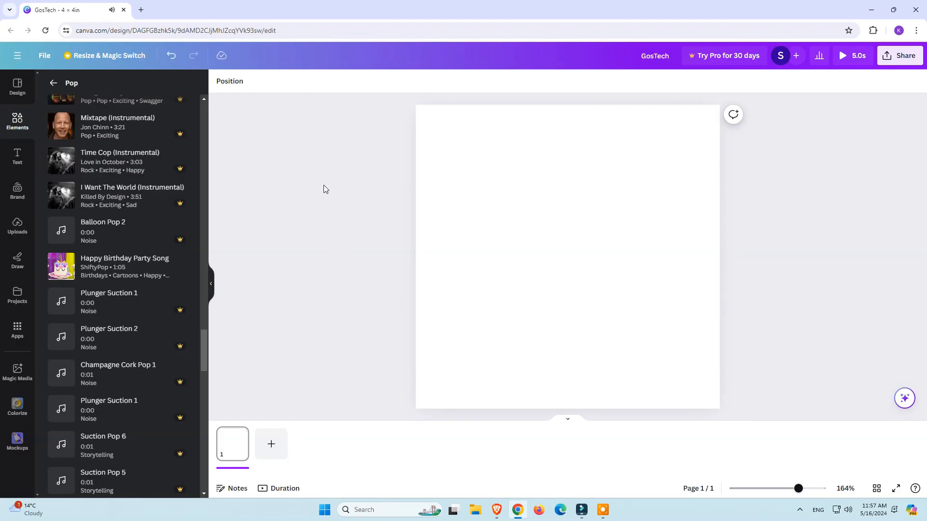
Step: Open the full sticker collection in the elements library, look through its categories and return to the elements overview
click(17, 121)
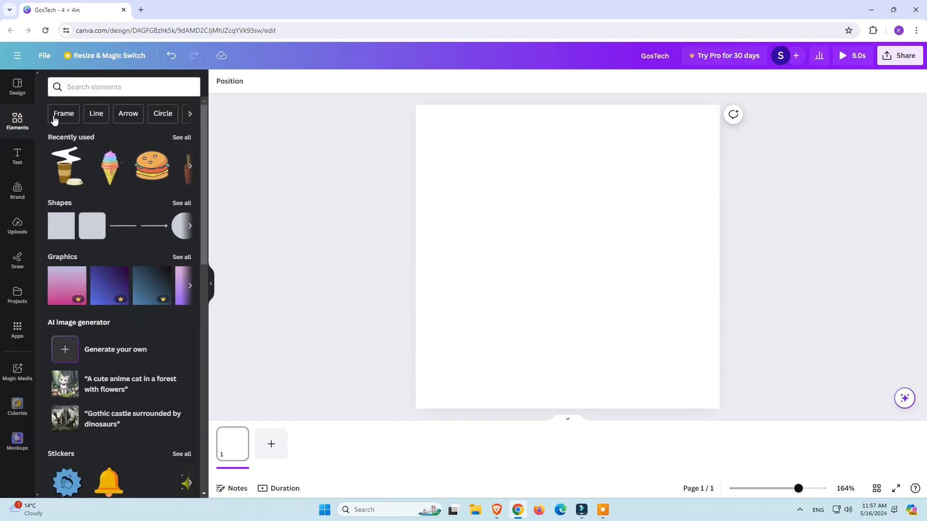
scroll(123, 296, down, 5)
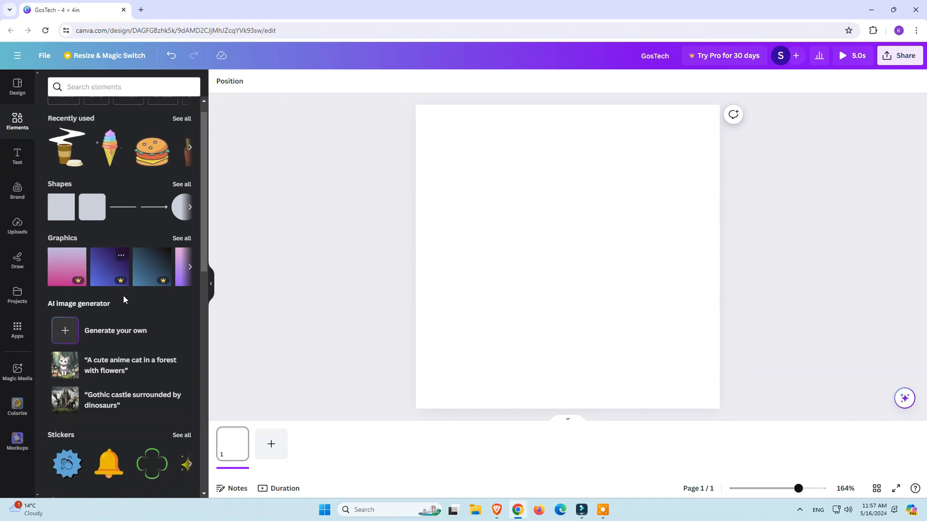
click(182, 213)
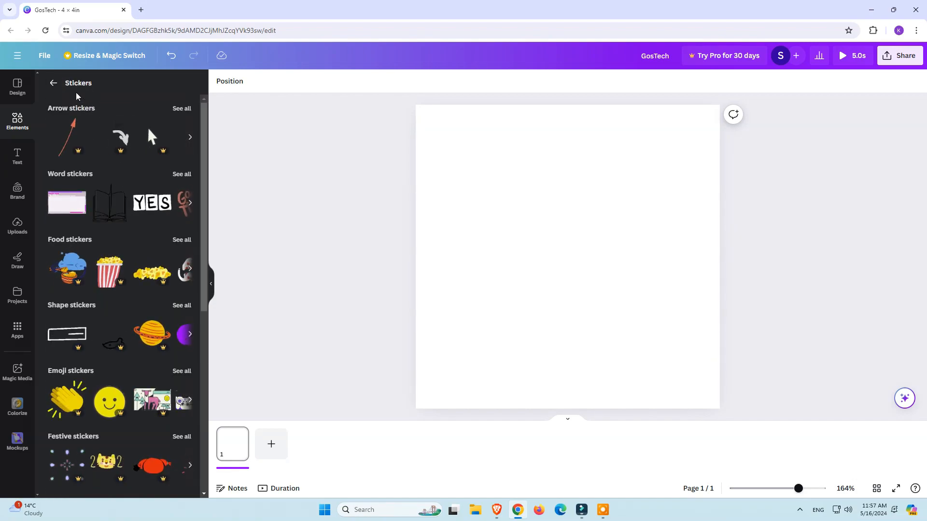
scroll(119, 206, down, 4)
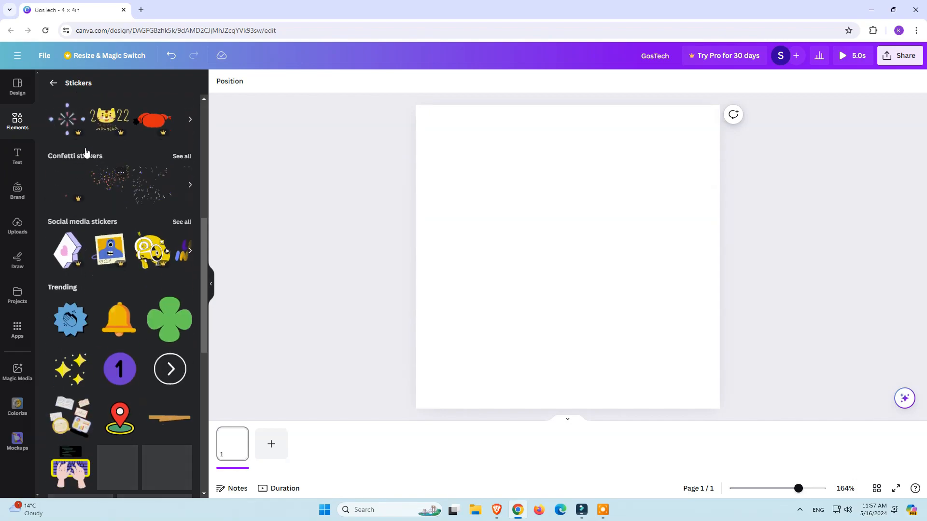
click(53, 83)
Step: Search the elements library for "birthday" and open the full collection of matching graphics
click(96, 86)
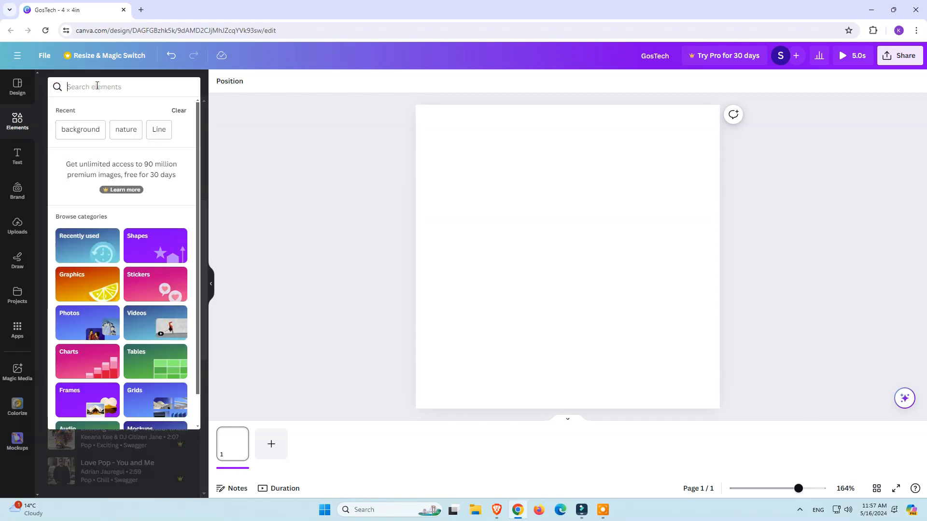
text(birthday)
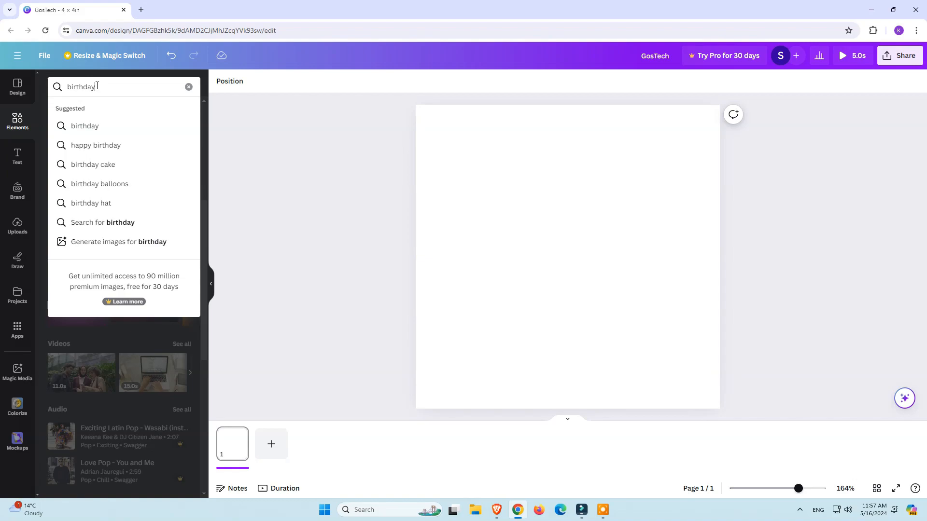
key(Return)
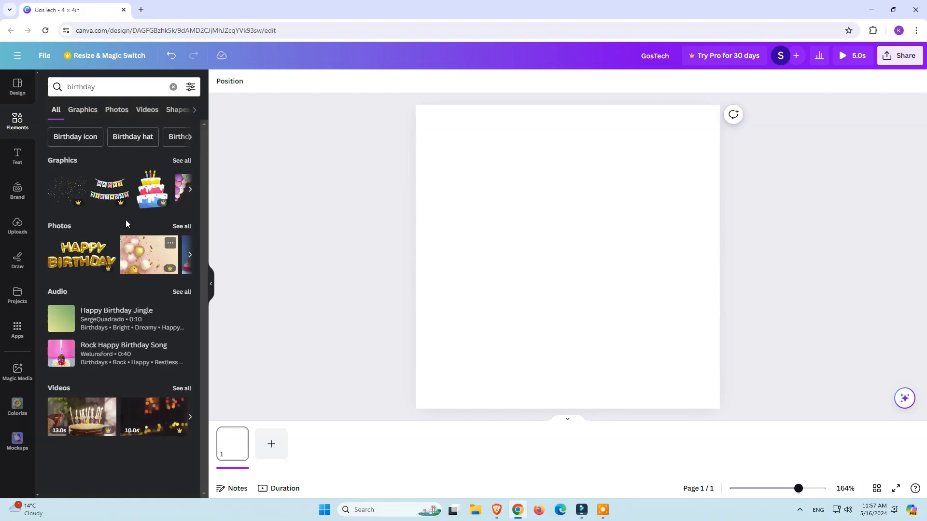
click(182, 161)
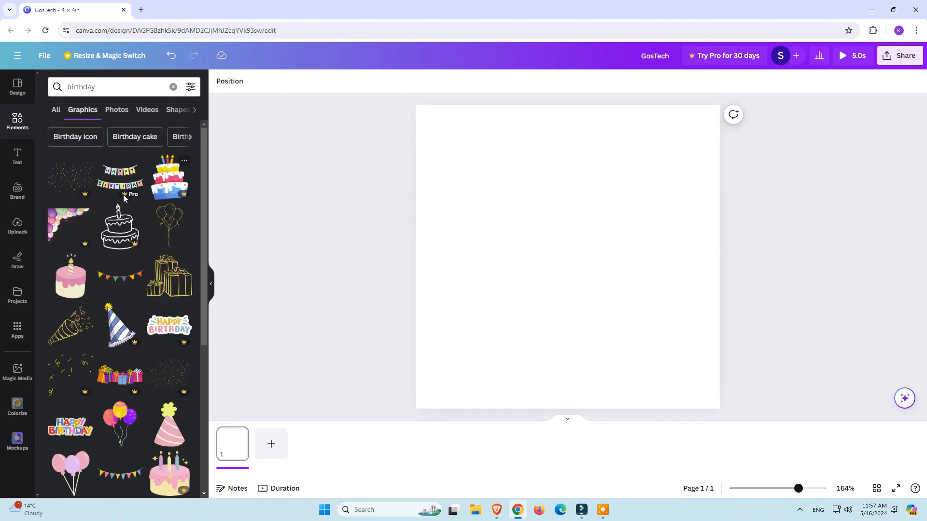
Step: Add the pink Happy Birthday bunting graphic to the centre of page 1 and deselect it
scroll(122, 274, down, 2)
scroll(120, 229, down, 3)
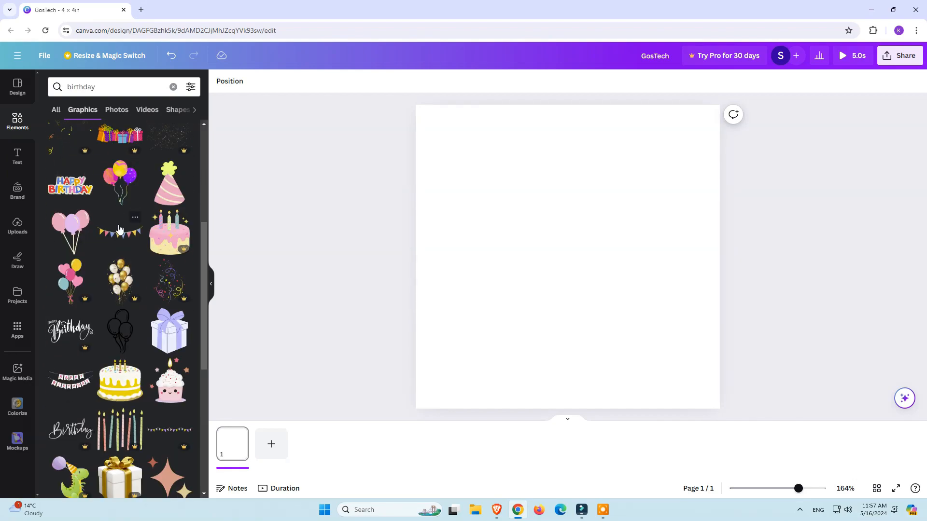
scroll(123, 241, down, 3)
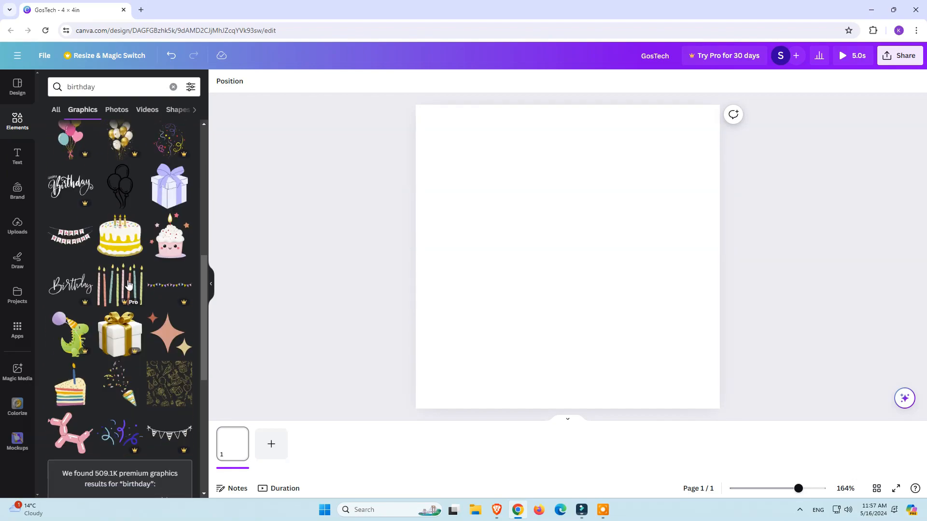
click(66, 245)
drag(626, 282, 600, 261)
scroll(85, 401, down, 1)
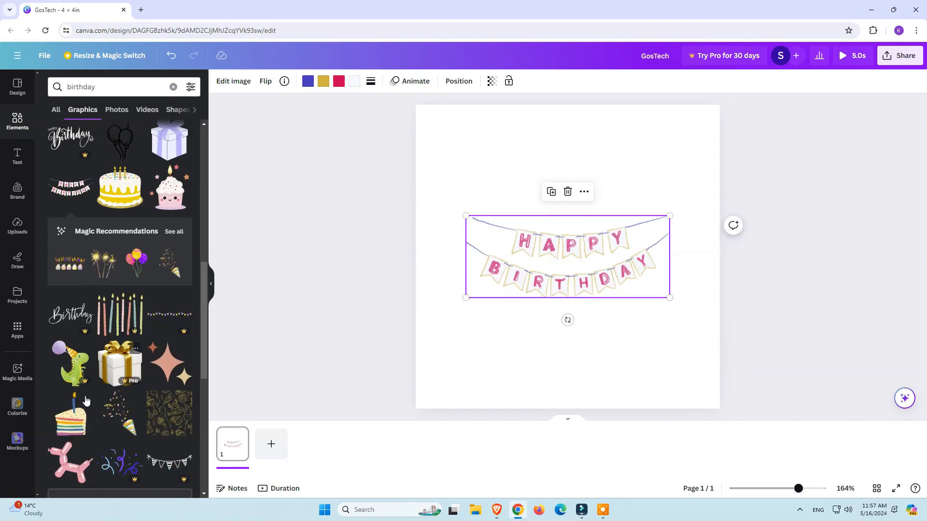
click(772, 378)
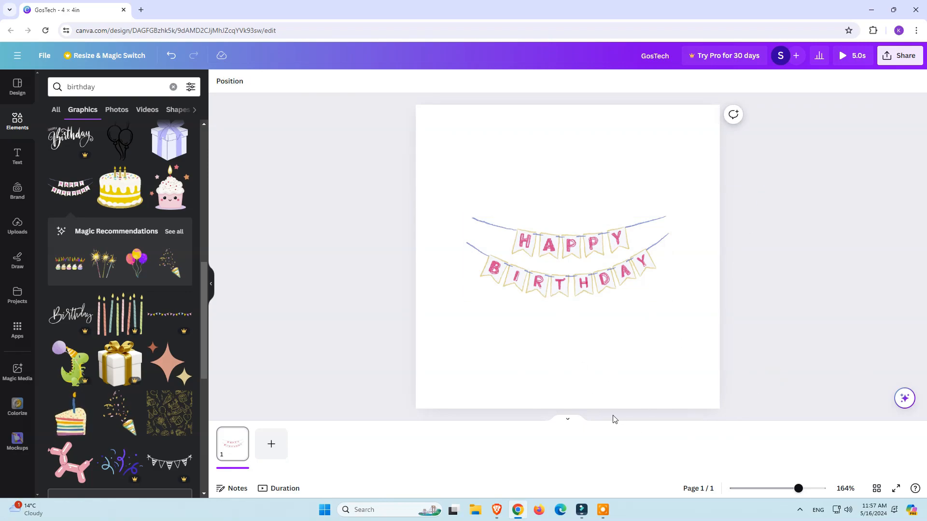
Step: Add a second page to the design and place the layered cake slice with a blue candle on it
click(574, 421)
click(565, 457)
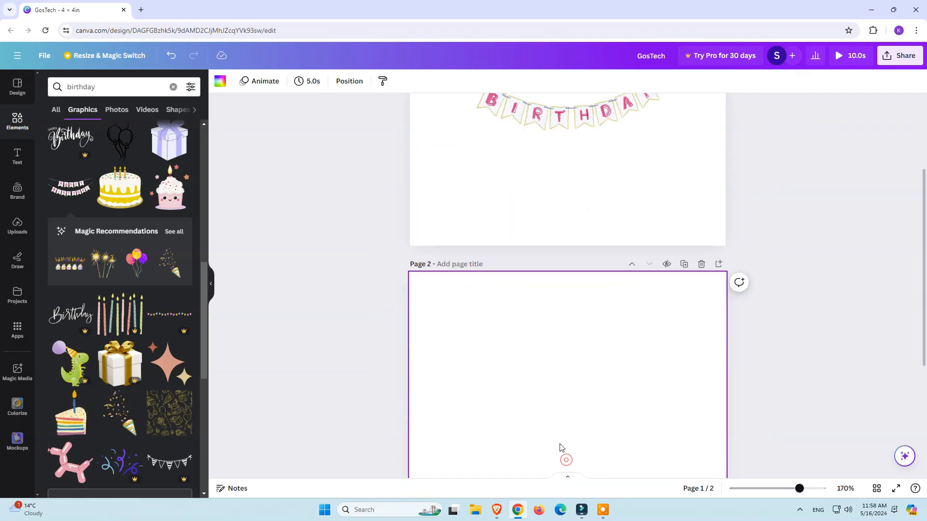
drag(67, 421, 594, 296)
click(358, 324)
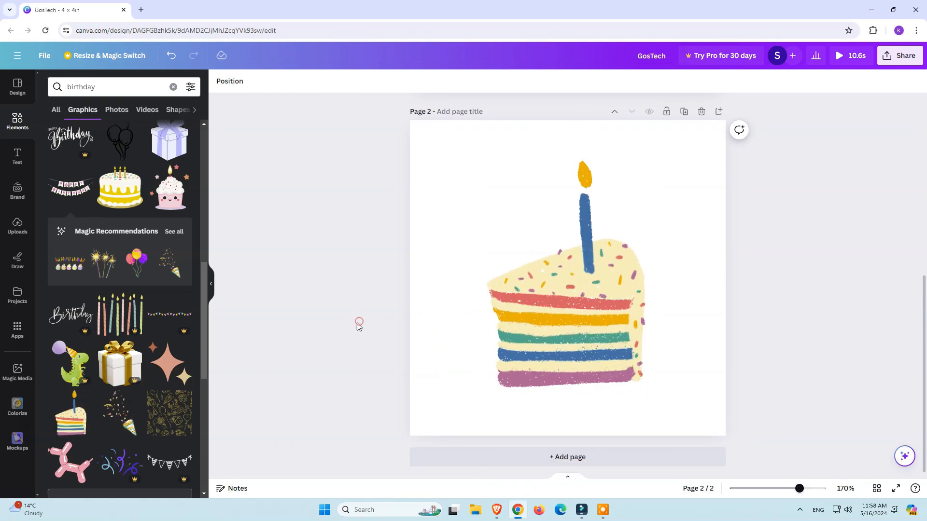
Step: Add a third page and place the graphic of blue, green and red balloons on it
scroll(195, 434, down, 1)
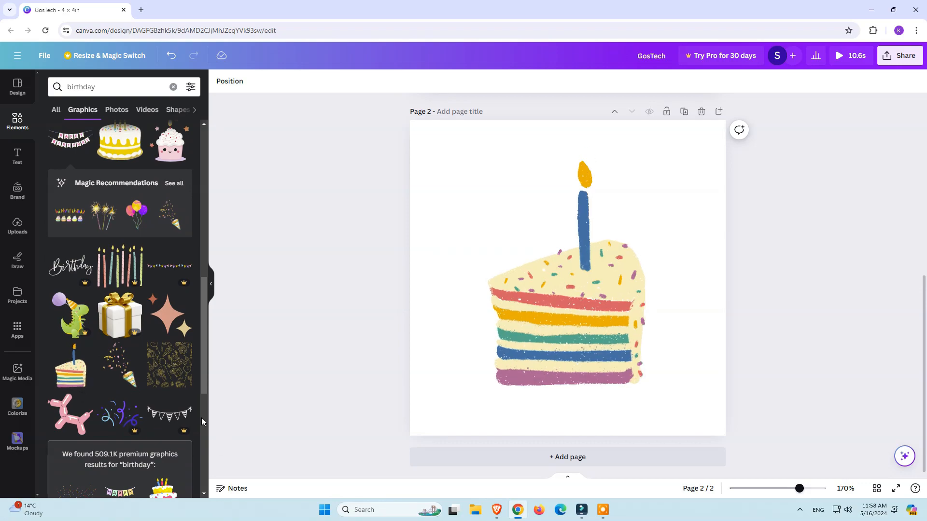
scroll(151, 325, down, 3)
scroll(150, 326, down, 3)
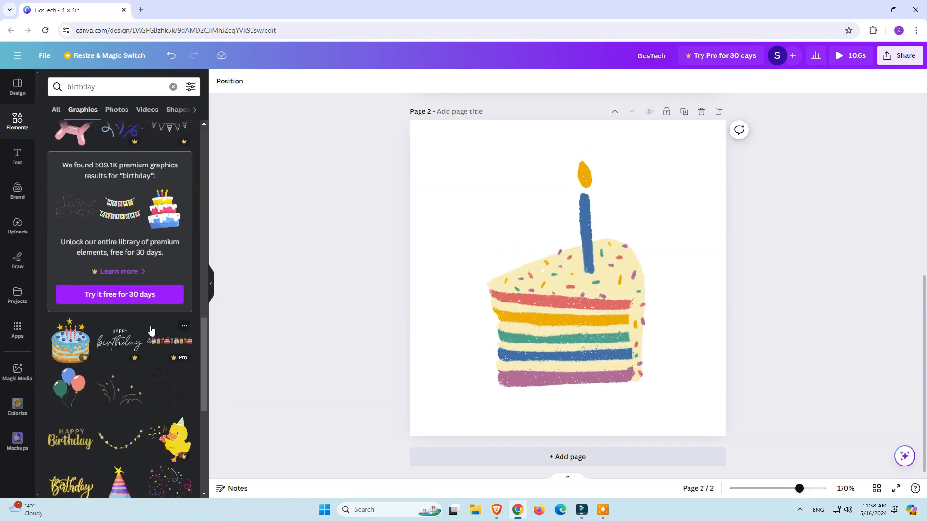
click(573, 458)
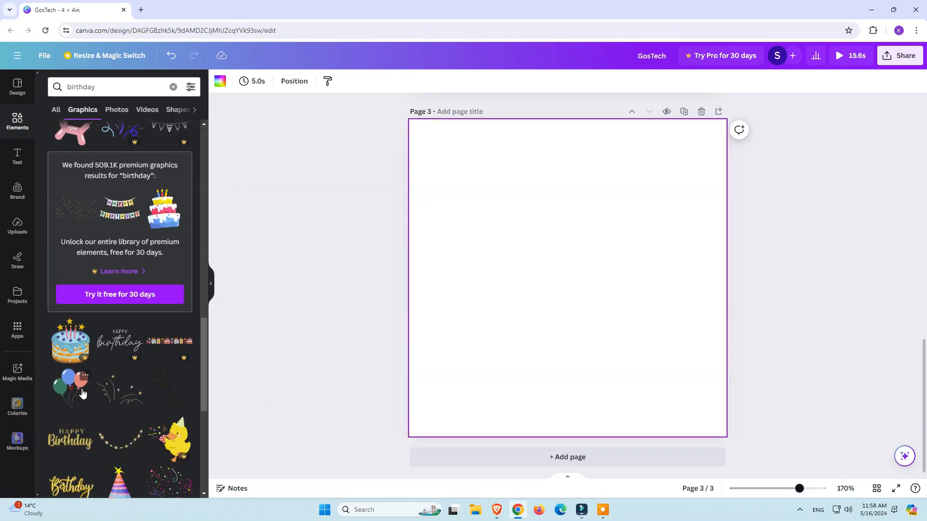
drag(82, 393, 636, 306)
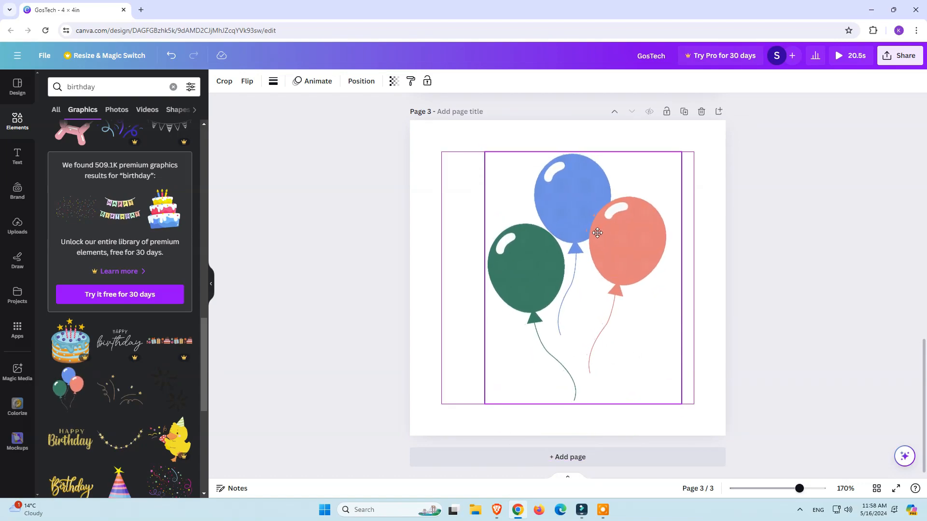
click(375, 256)
Step: Play the preview of the three-page design through to the balloons page and close it
scroll(358, 256, up, 10)
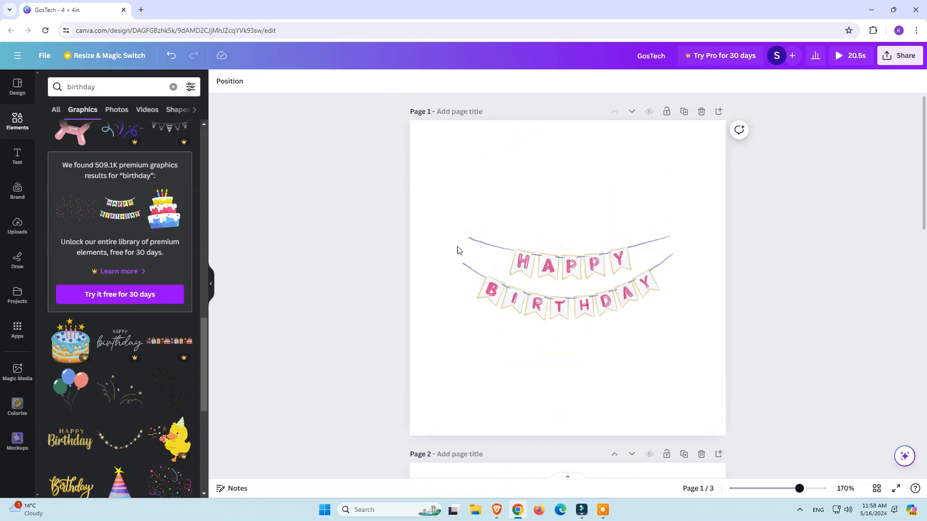
click(843, 55)
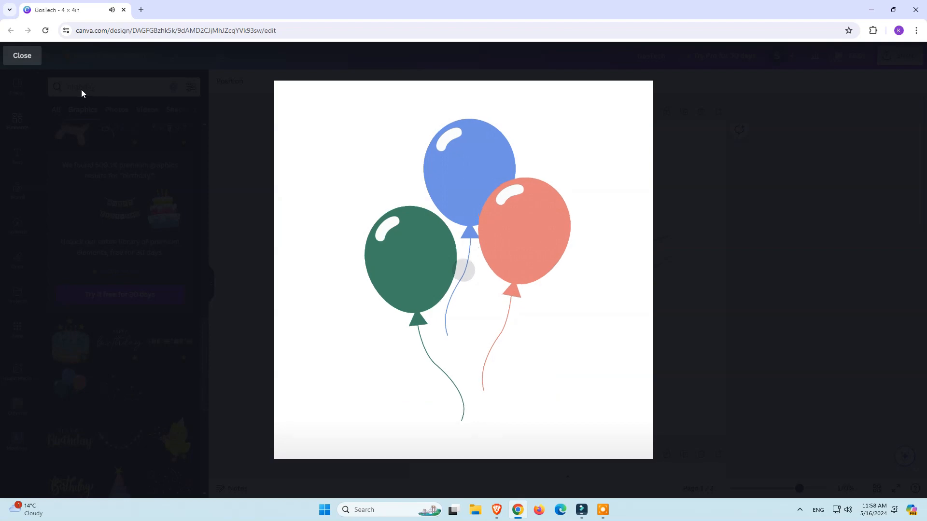
click(29, 59)
Step: Show the page thumbnails again and expand the song's audio track beneath them
click(567, 419)
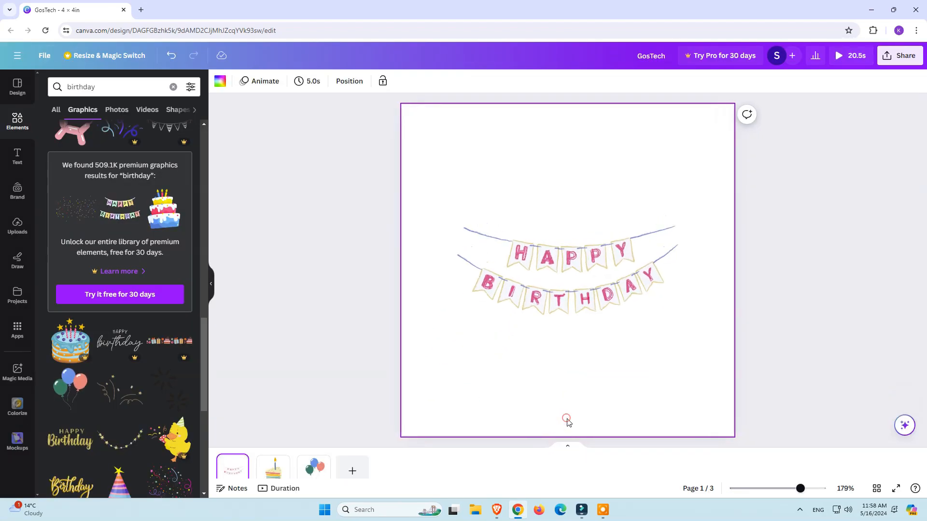
click(568, 446)
click(569, 477)
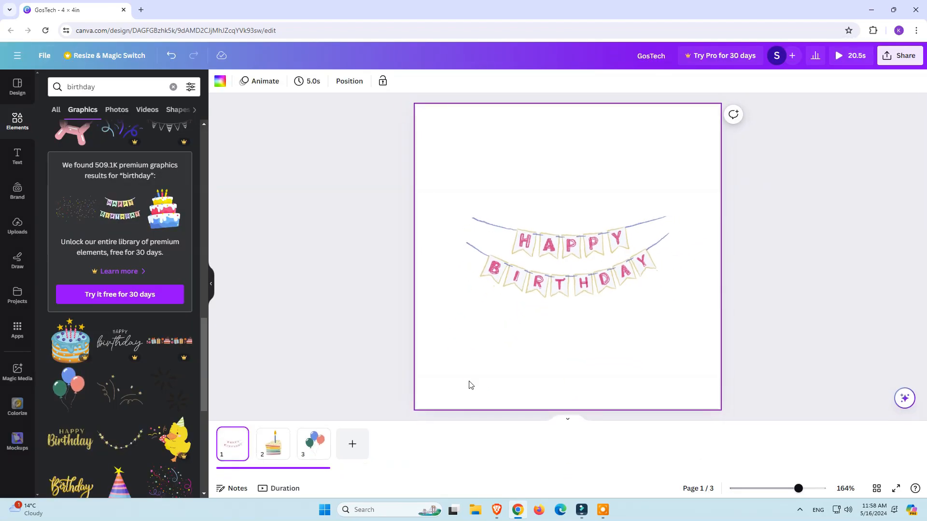
click(236, 470)
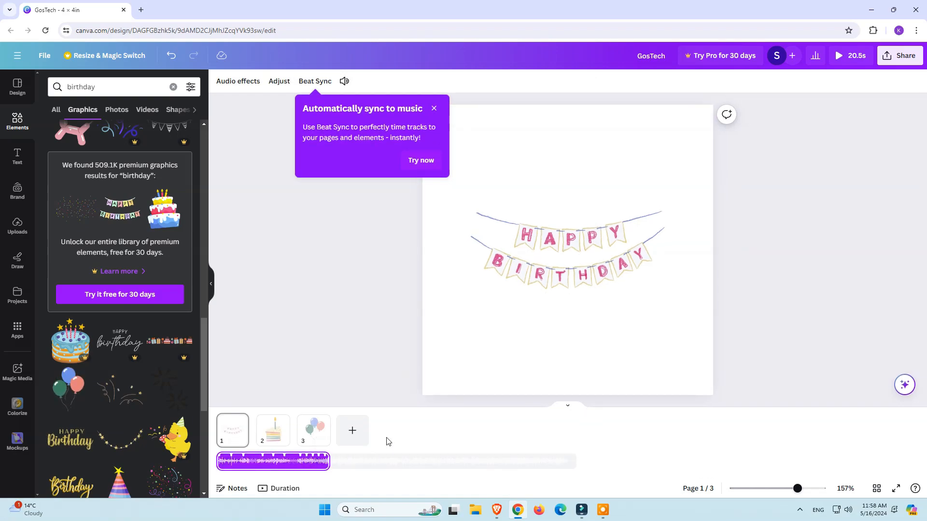
Step: Dismiss the Beat Sync tip, then play the design's preview briefly and close it
click(434, 109)
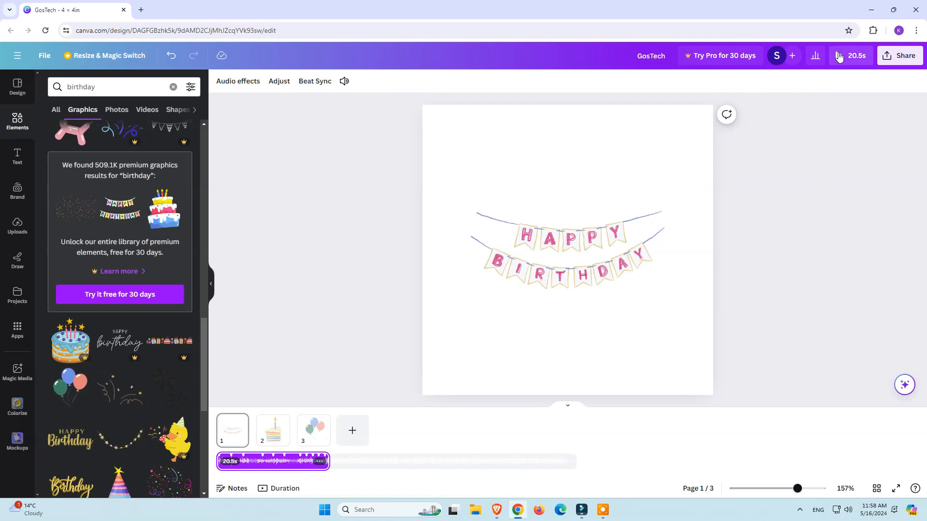
click(839, 57)
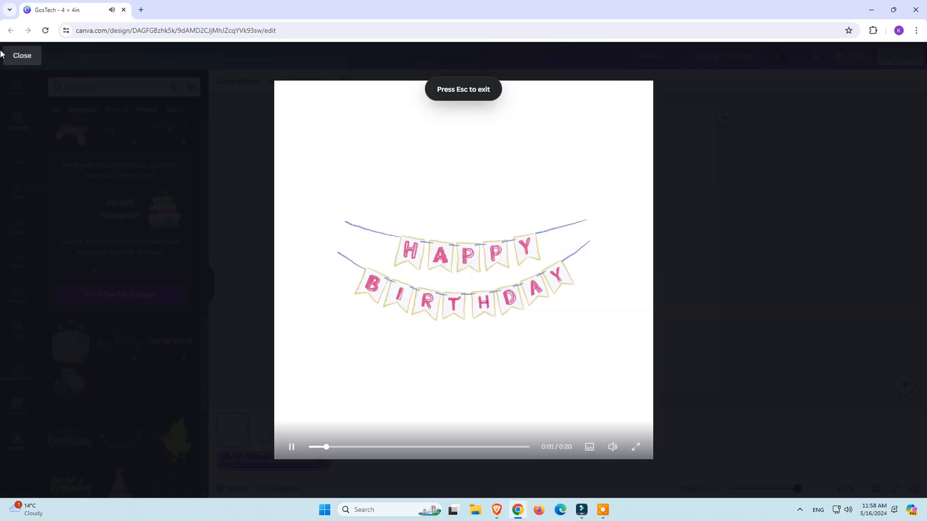
click(14, 55)
Step: In the duration timeline, adjust the audio track so it uses the beginning of the song, and play it briefly
mouse_move(235, 470)
mouse_down()
mouse_move(250, 468)
mouse_move(239, 472)
mouse_up()
mouse_move(295, 464)
mouse_down()
mouse_move(360, 460)
mouse_move(310, 460)
mouse_up()
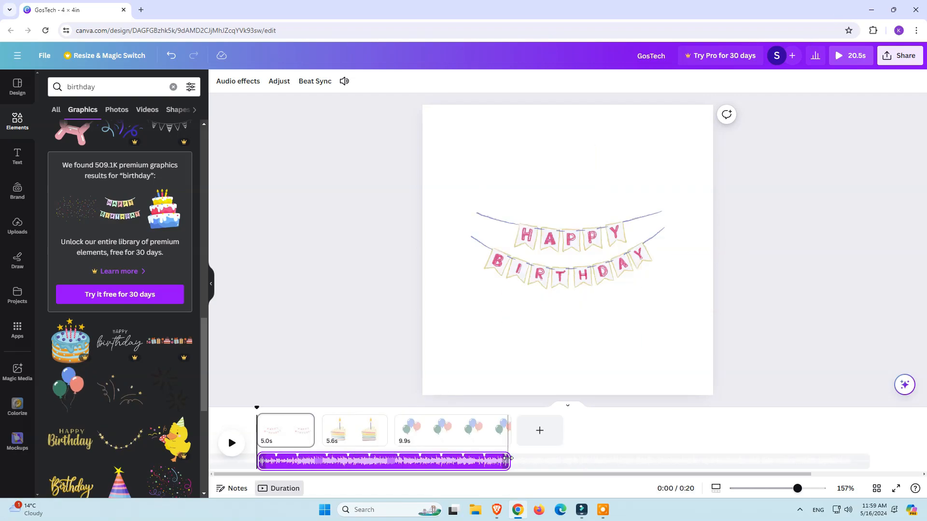
right_click(499, 465)
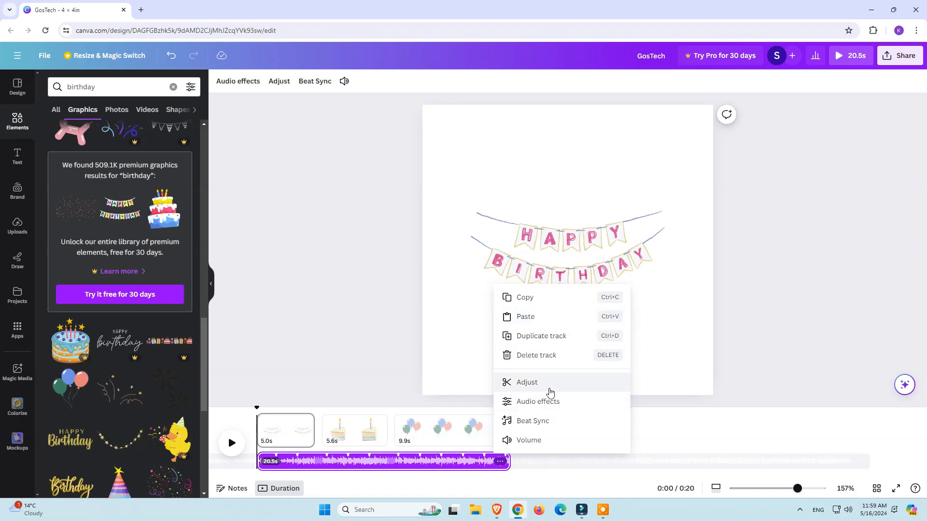
click(549, 389)
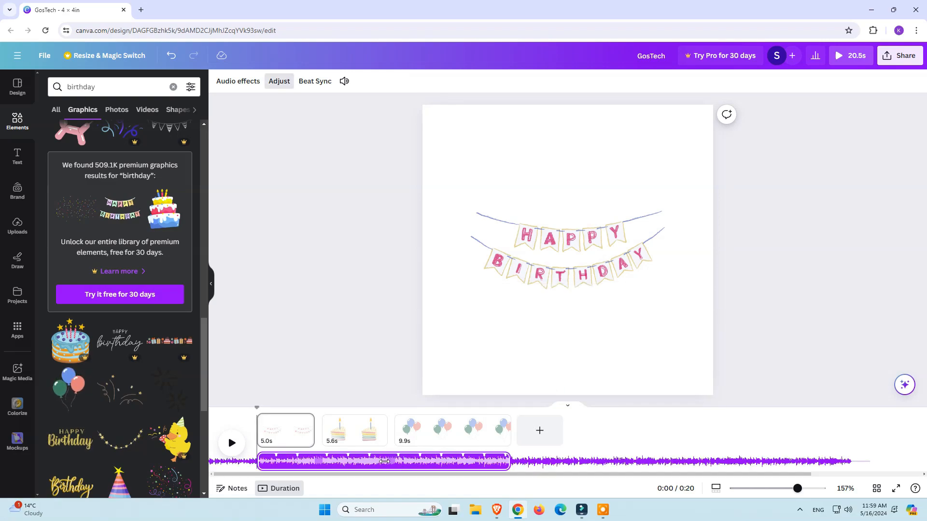
drag(385, 461, 255, 461)
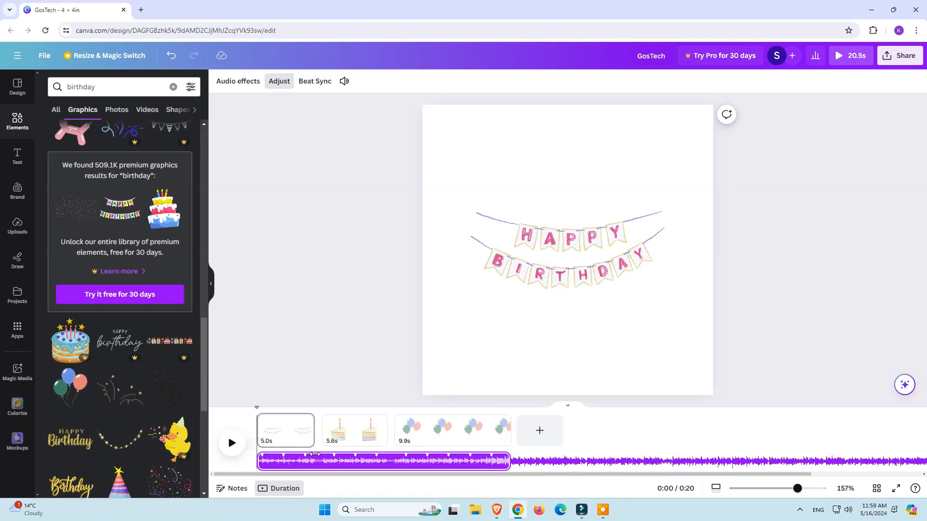
click(232, 444)
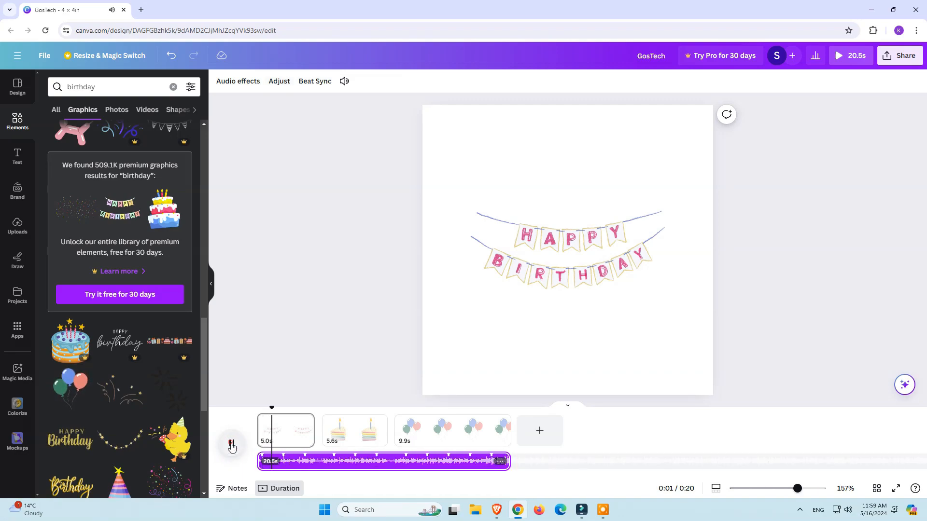
click(233, 445)
Step: Adjust the audio track again so it uses a later portion of the song, and check it with a short playback
click(501, 461)
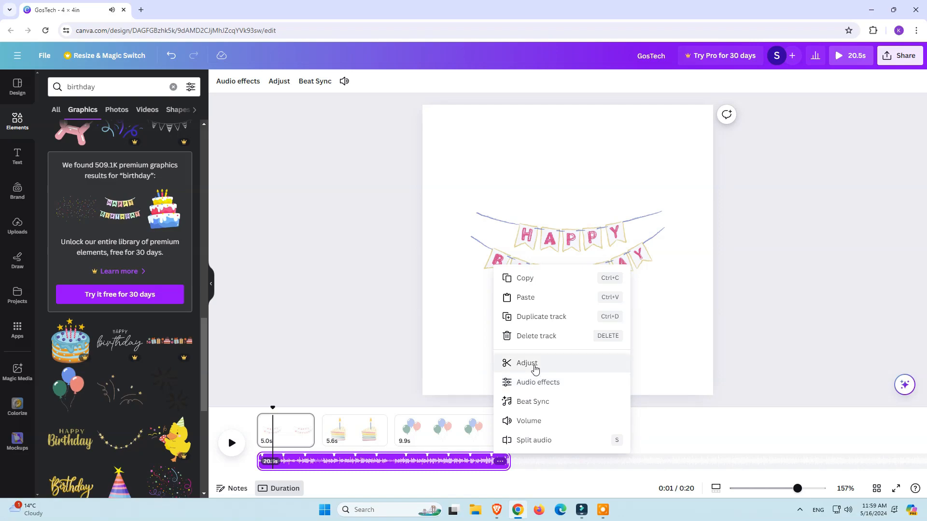
click(535, 368)
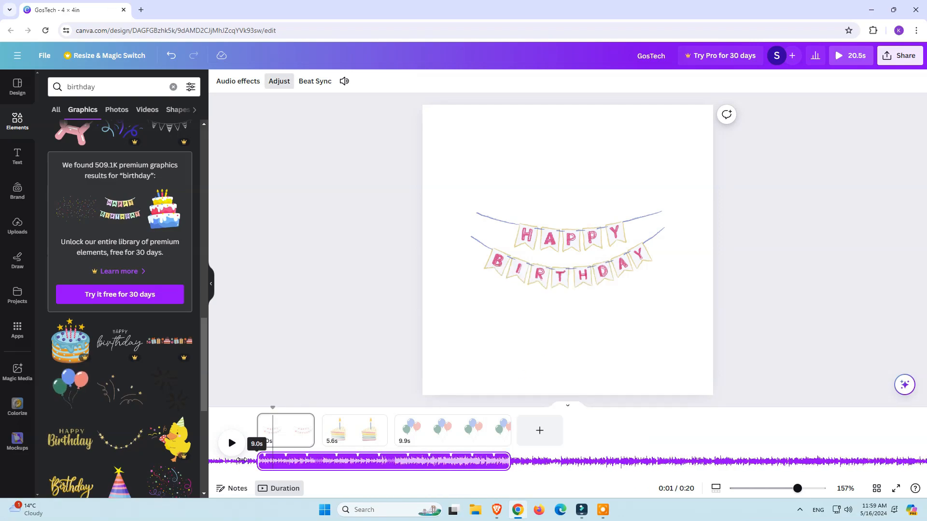
drag(241, 460, 6, 451)
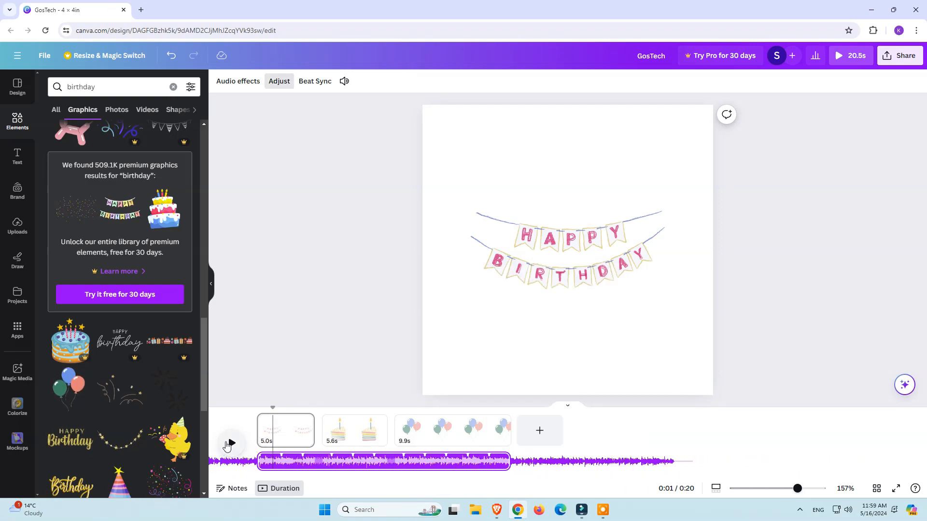
click(231, 443)
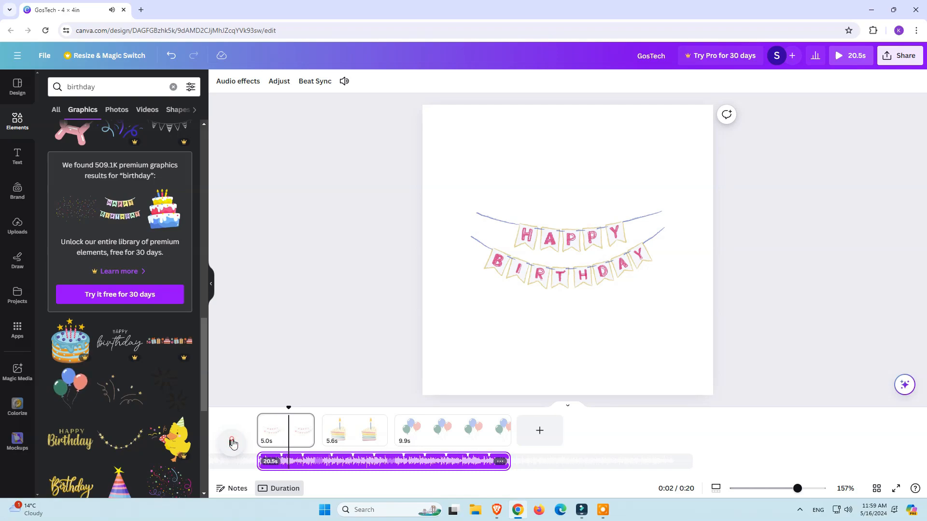
click(232, 443)
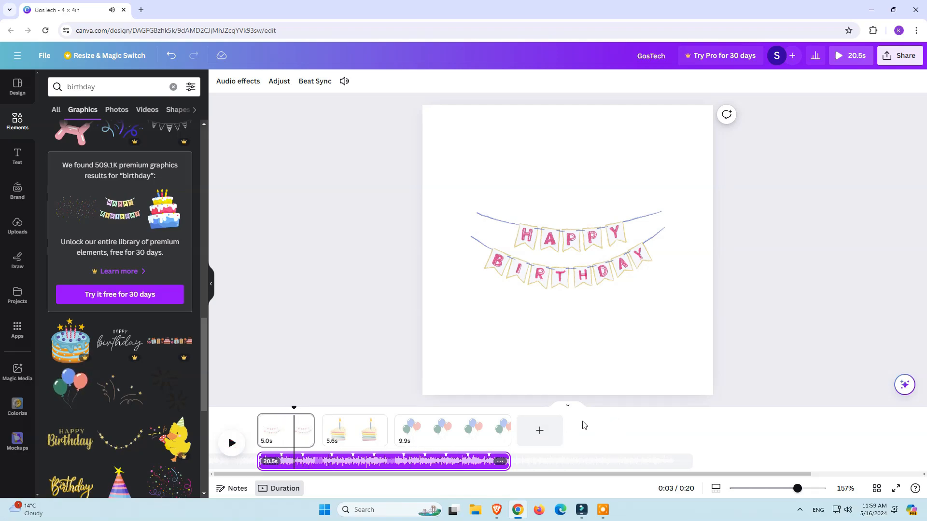
drag(294, 408, 262, 414)
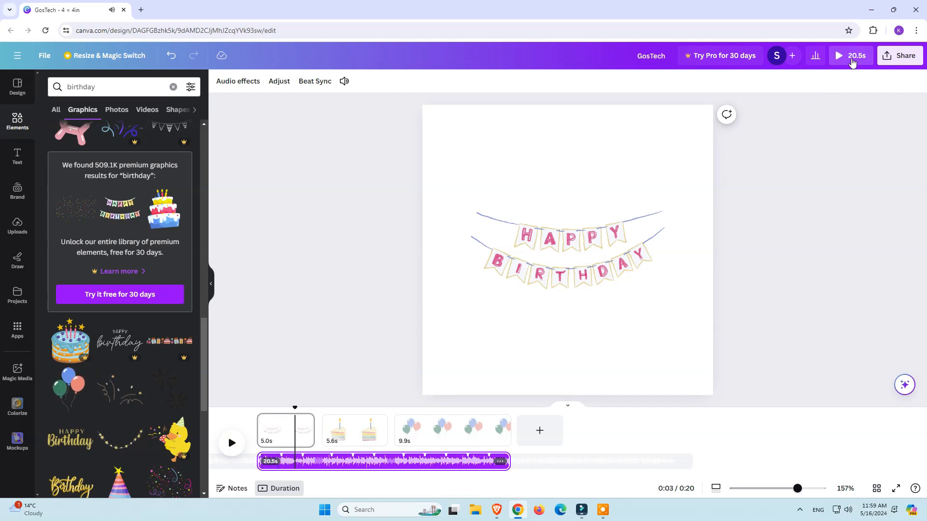
Step: Play the design's preview with the adjusted song in full screen, return to the normal size and close it
click(852, 60)
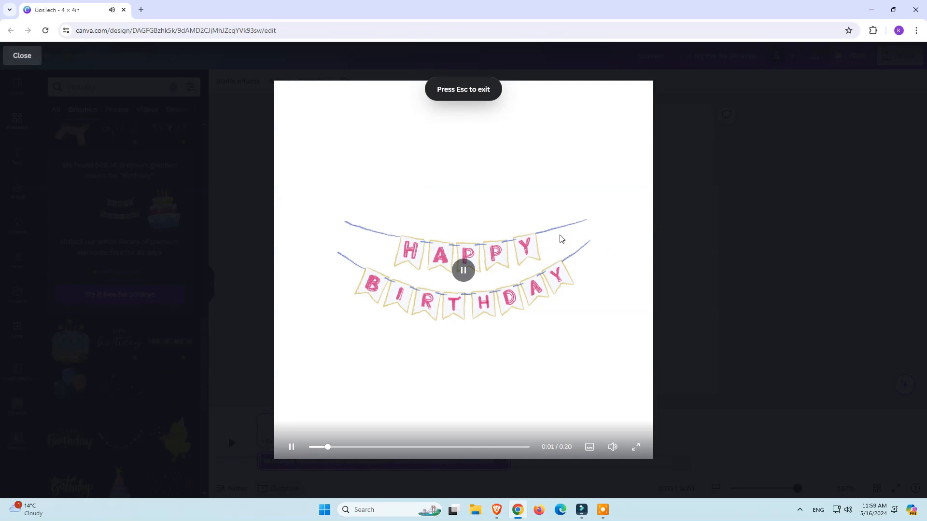
click(637, 450)
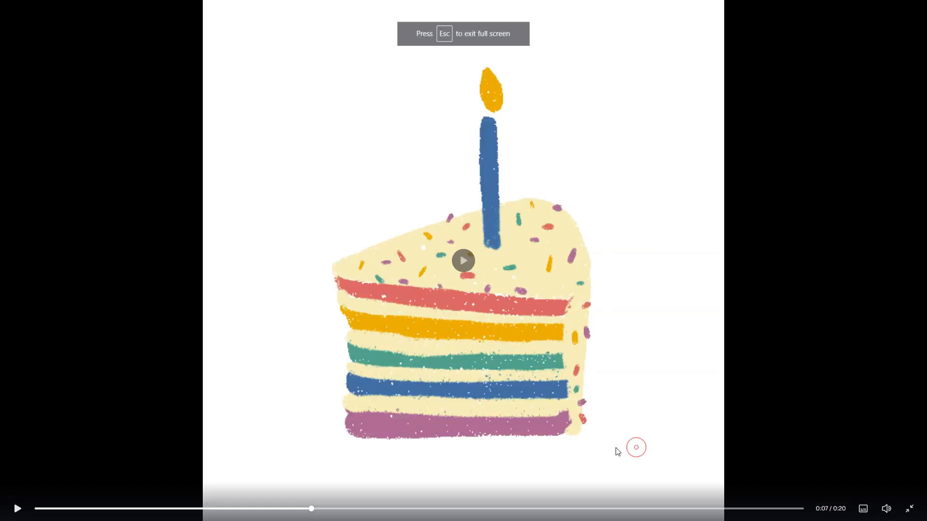
click(910, 509)
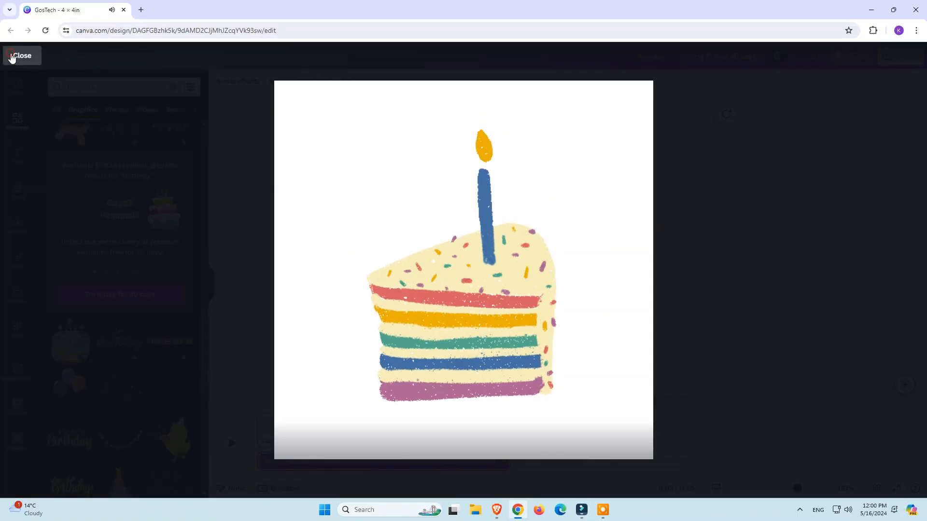
click(14, 56)
Step: Raise the audio track's volume to 274 and check it with a short playback in the timeline
click(499, 462)
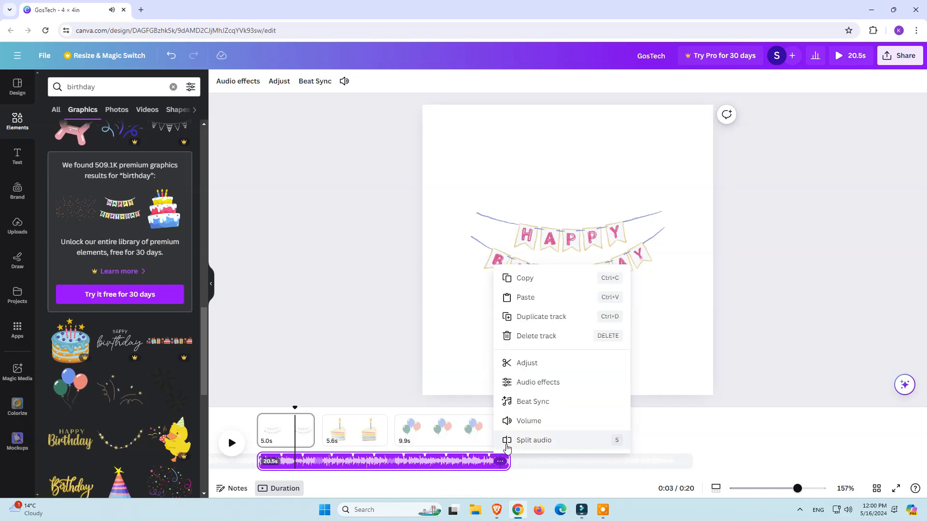
click(527, 422)
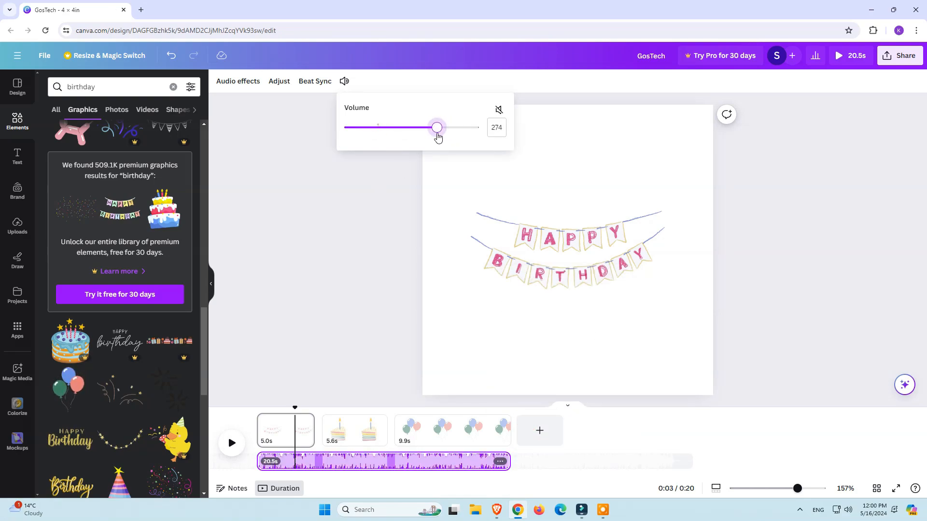
click(233, 443)
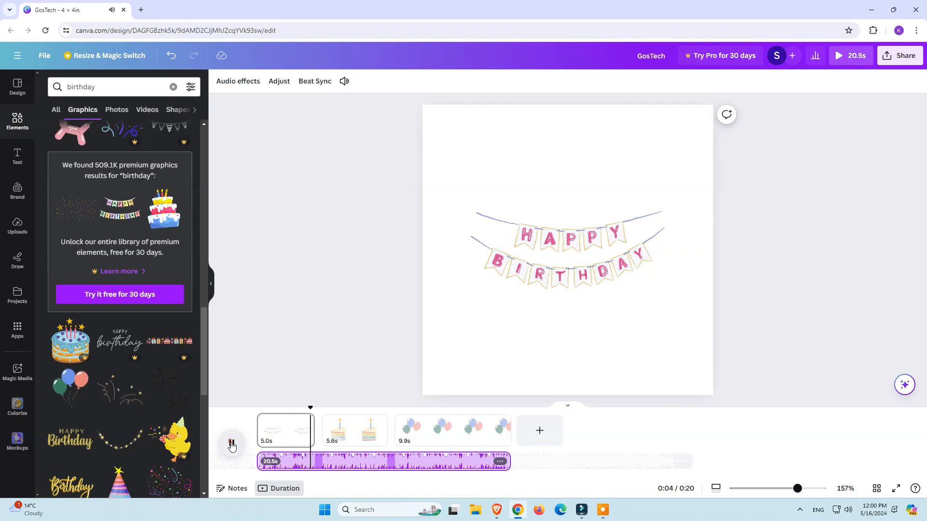
click(231, 445)
Step: Lower the audio track's volume to 101
click(499, 461)
click(540, 420)
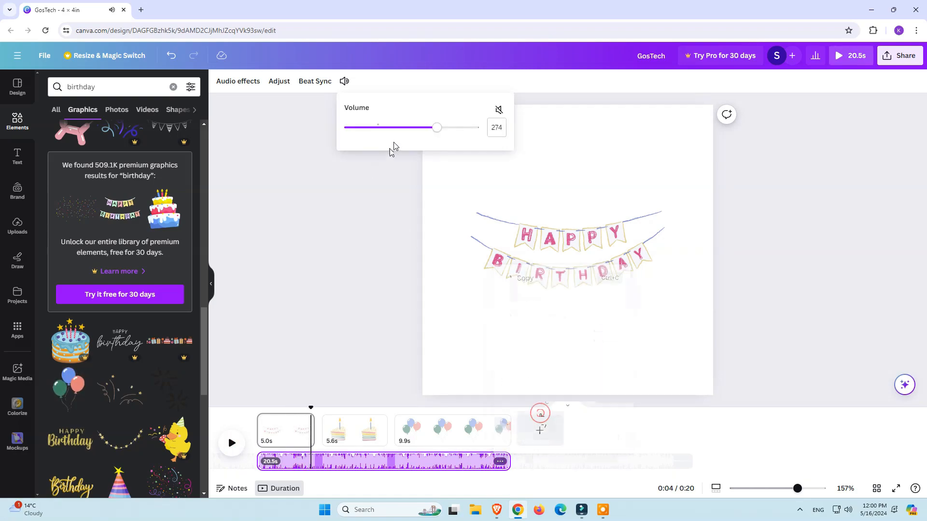
drag(434, 127, 379, 132)
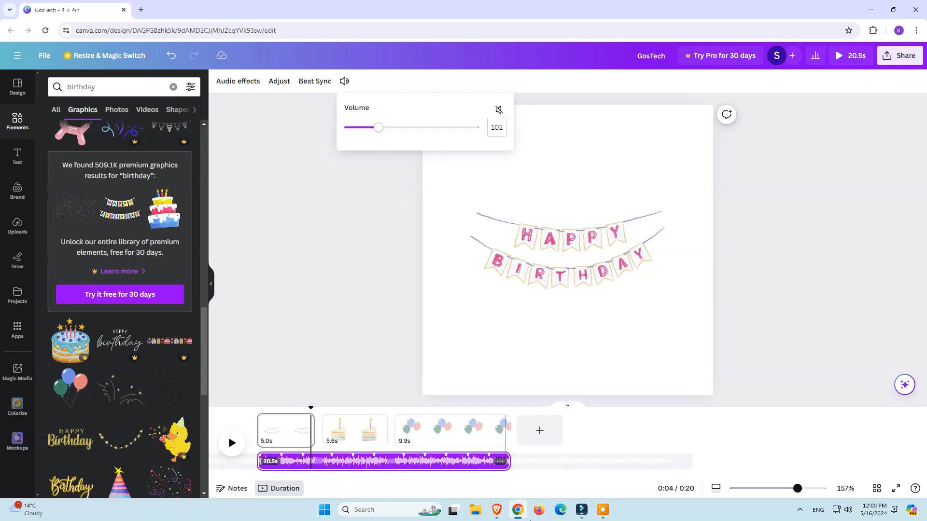
Step: Review the audio track's editing options, including its Audio effects, Adjust and Beat Sync settings
click(500, 462)
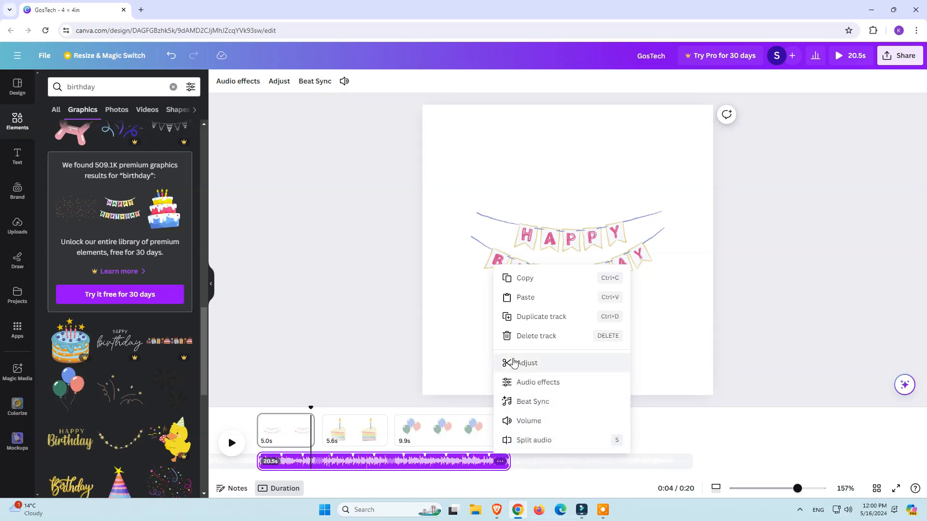
click(266, 114)
click(350, 467)
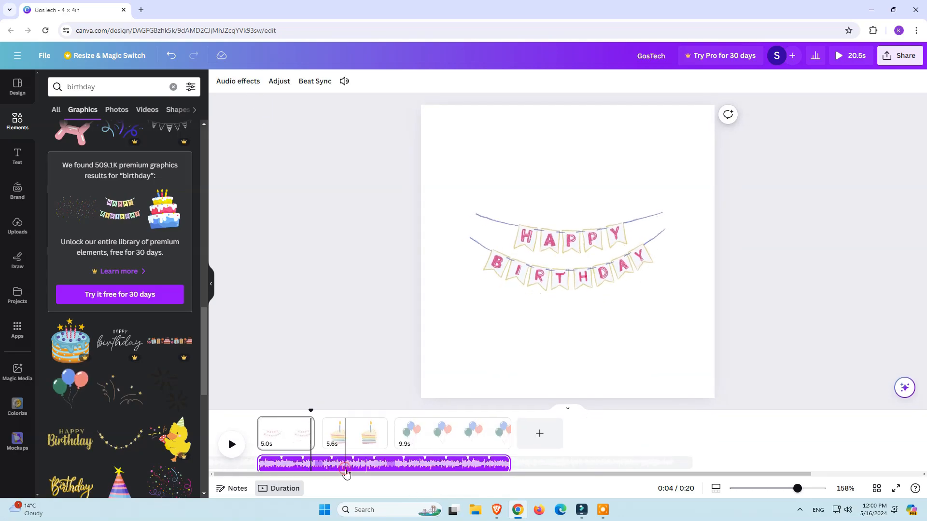
click(241, 77)
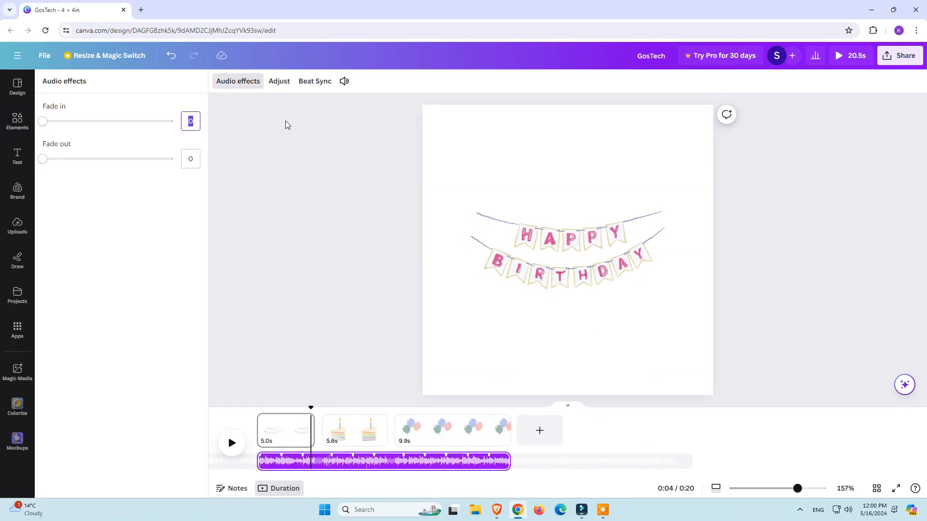
click(274, 85)
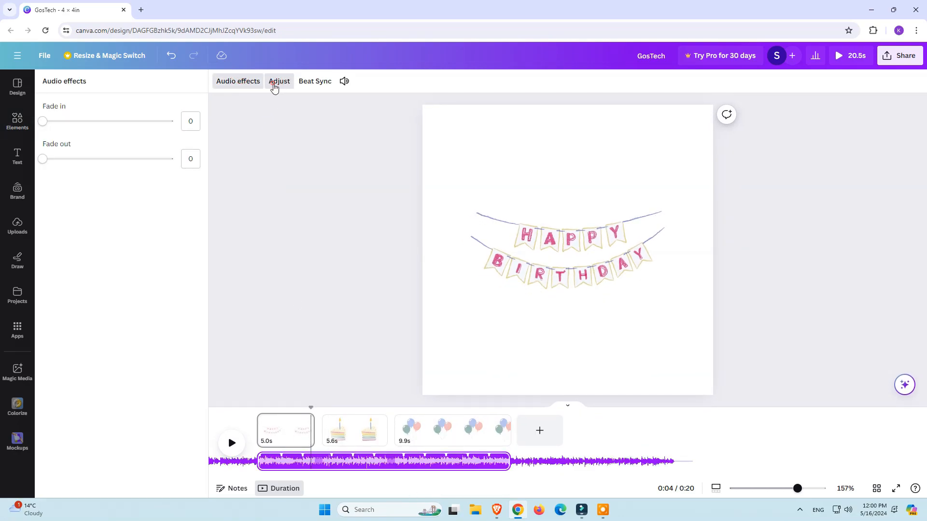
click(312, 82)
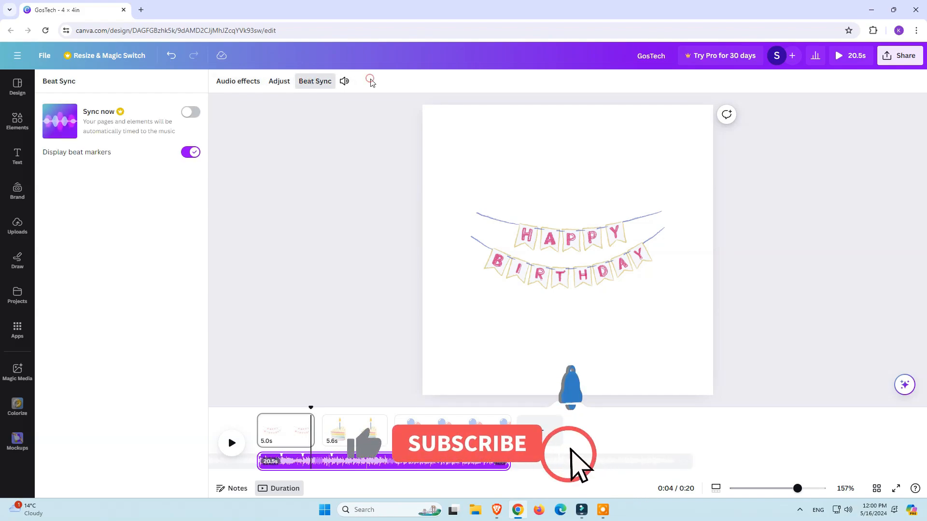